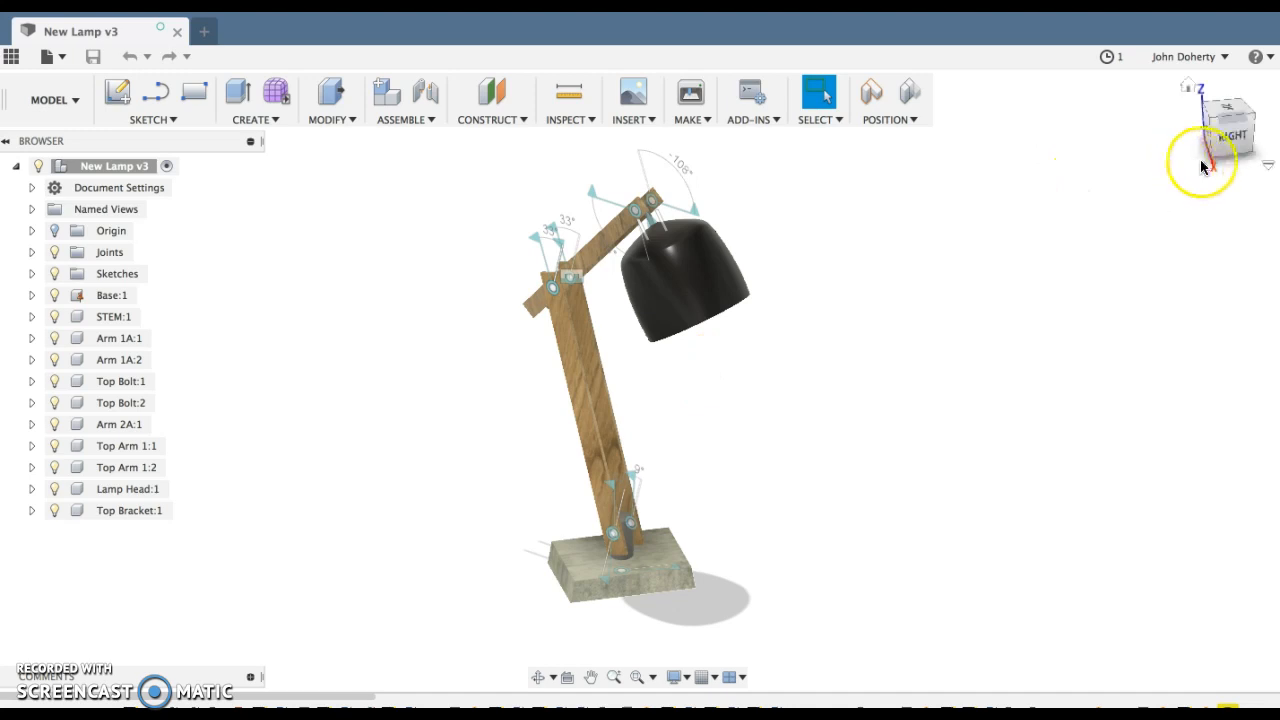
left_click_drag(1204, 159, 1222, 150)
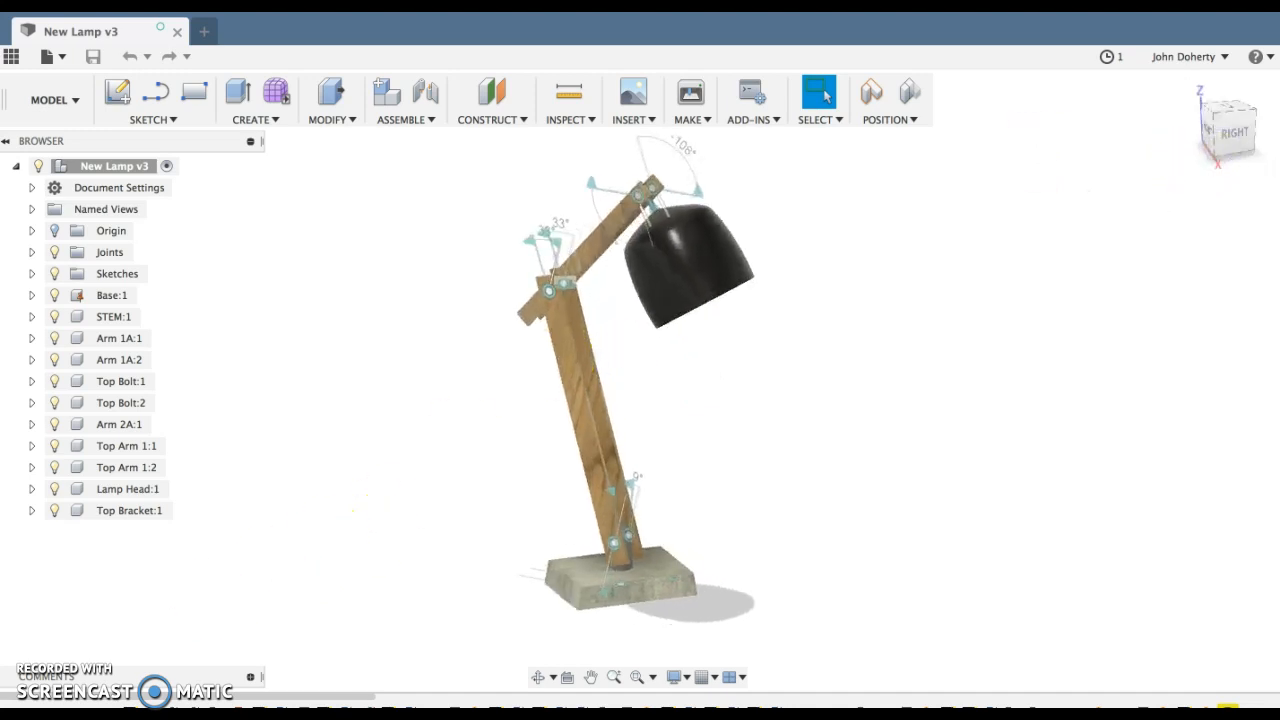
left_click(28, 716)
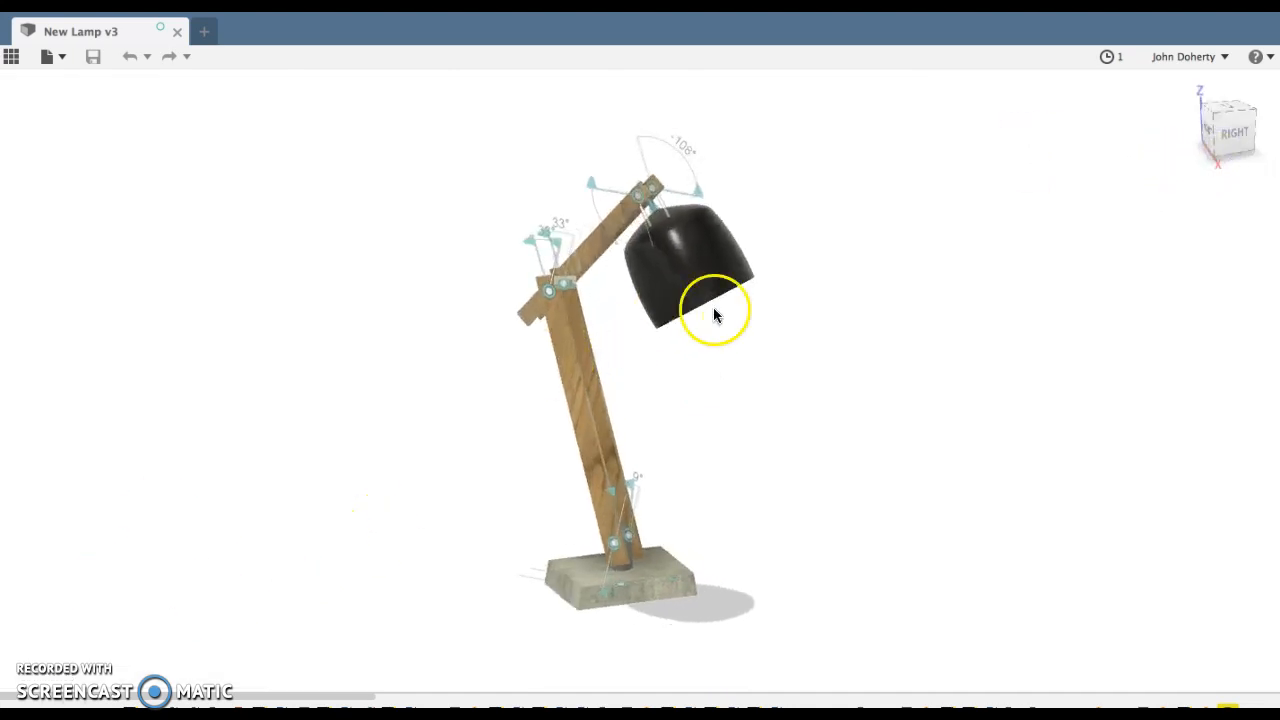
left_click(1216, 160)
middle_click_drag(1119, 131, 1198, 170, "shift")
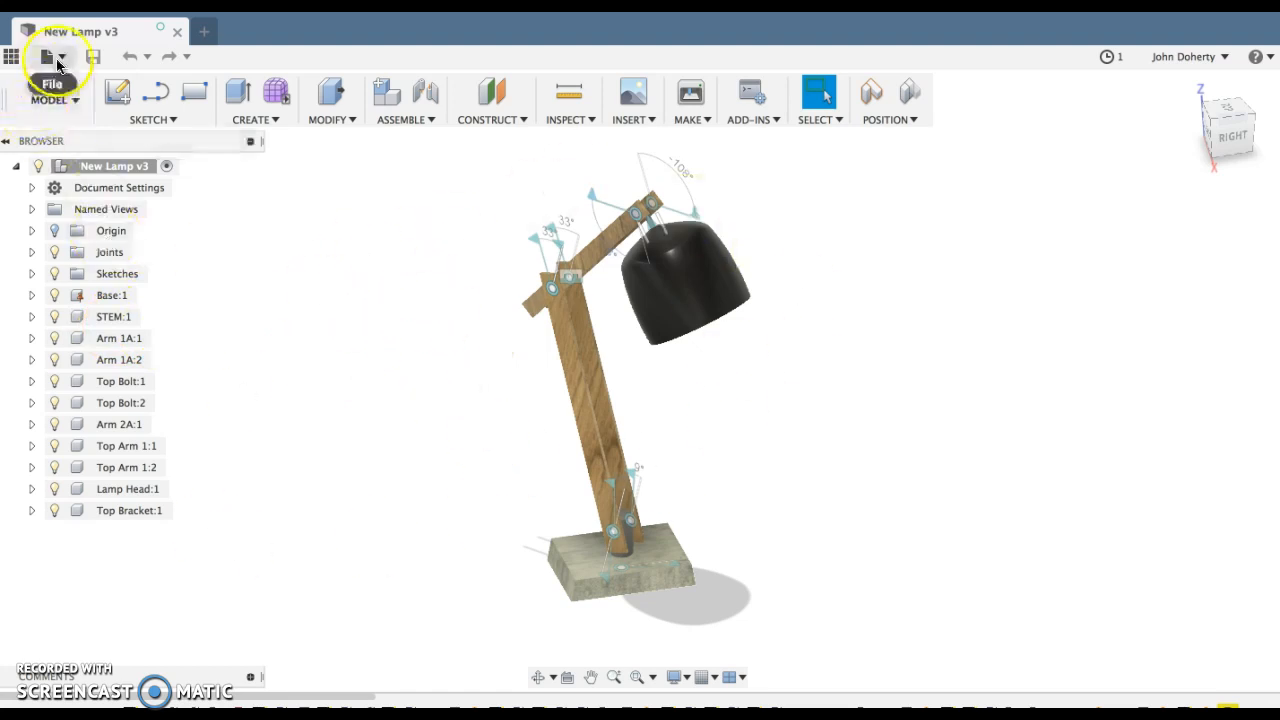
- Create a new drawing from the full lamp assembly, from scratch, with the ISO standard, mm units and A3 sheet size
left_click(55, 58)
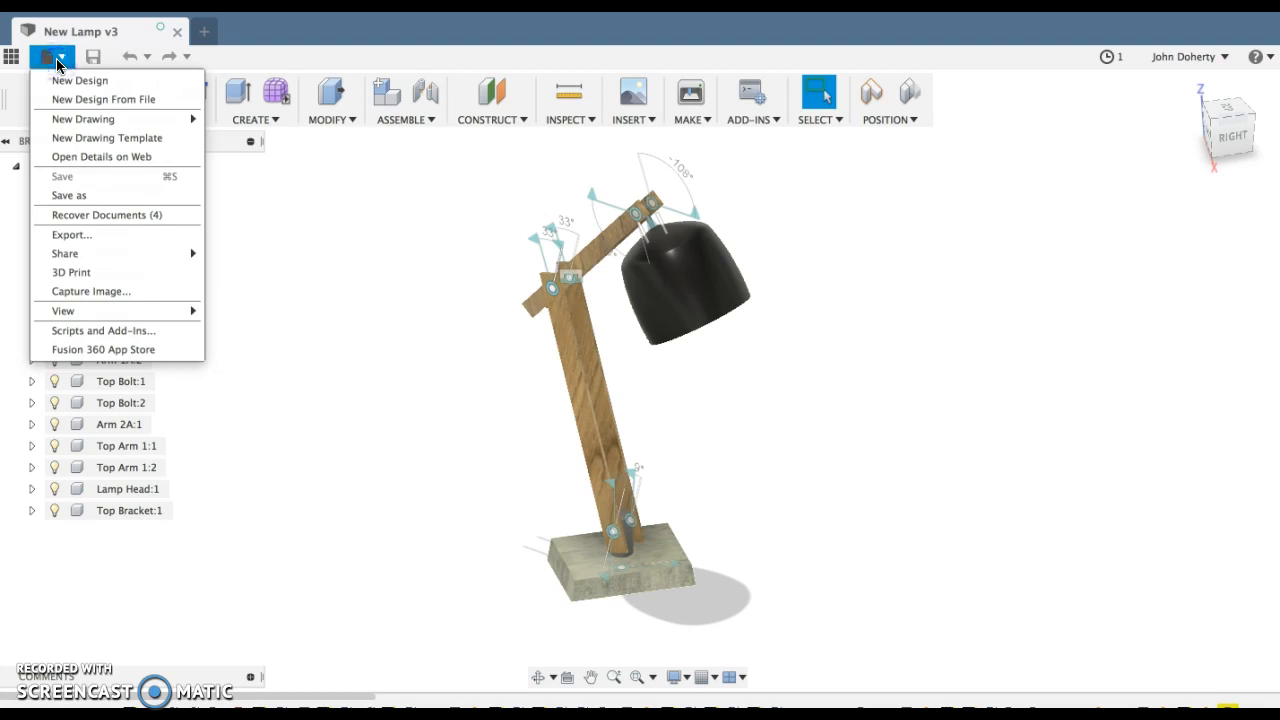
left_click(78, 124)
left_click(262, 127)
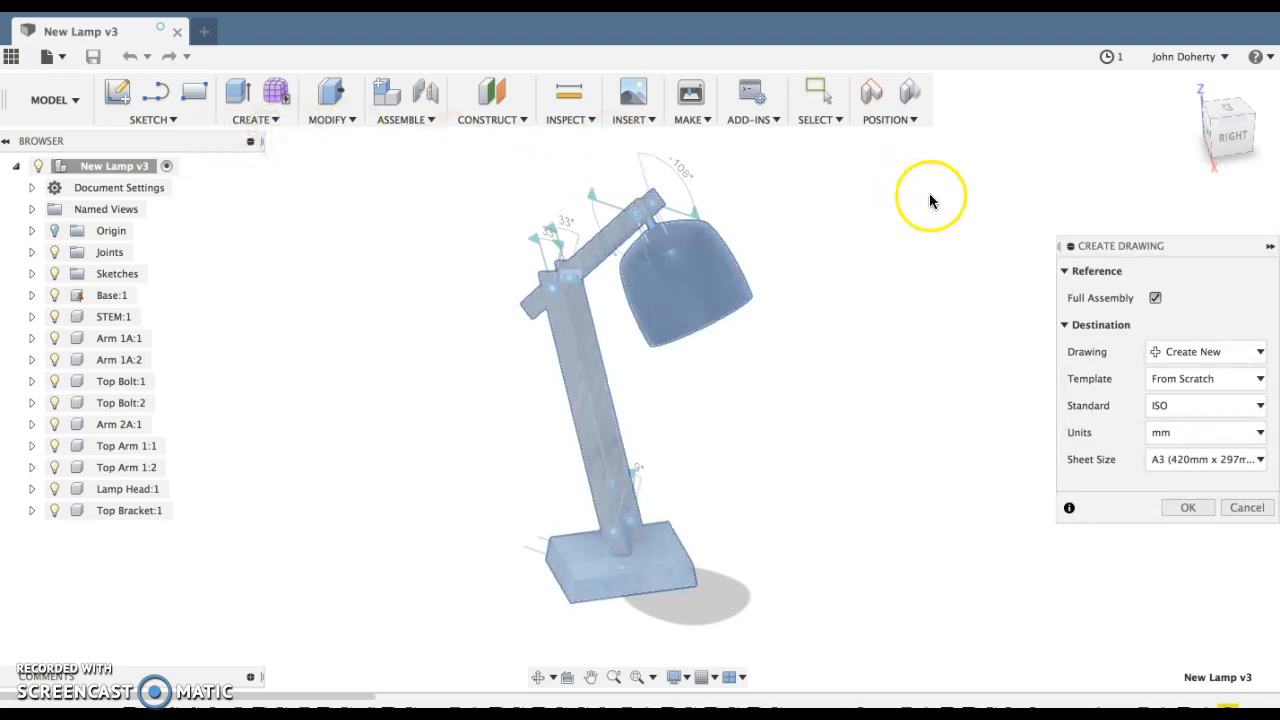
left_click(1111, 247)
left_click_drag(1111, 247, 954, 227)
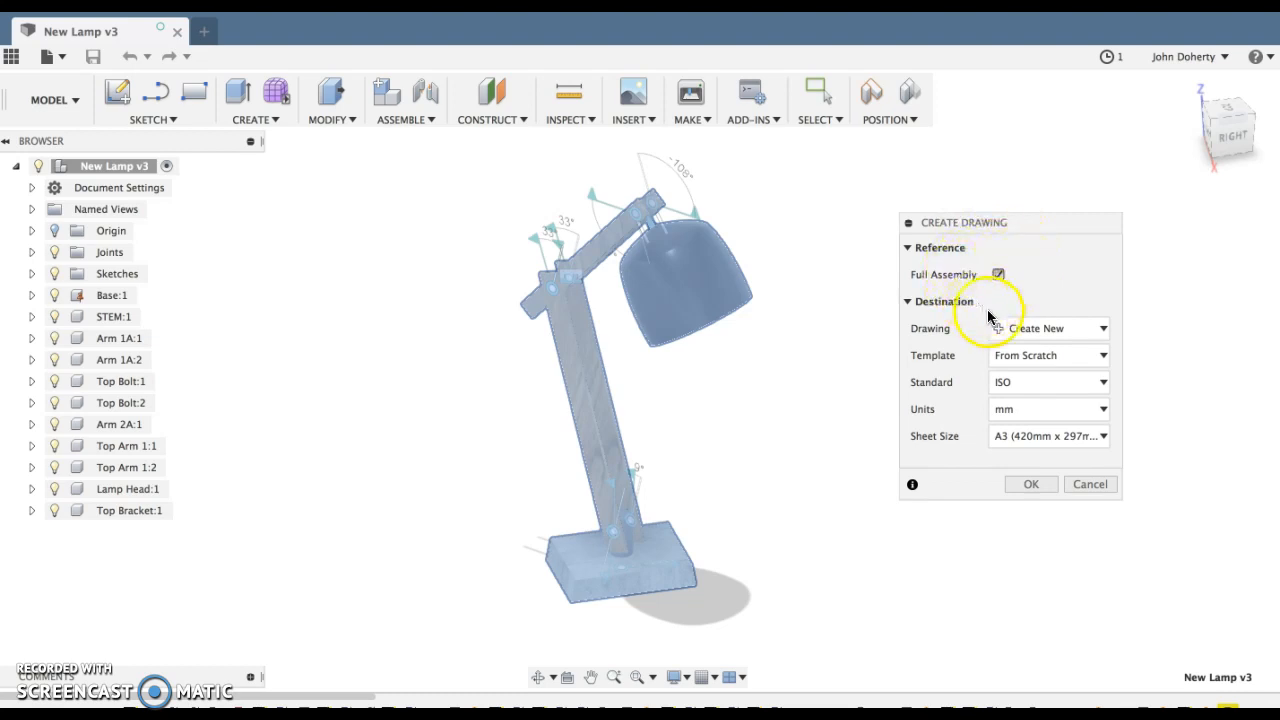
left_click(1005, 386)
left_click(1005, 388)
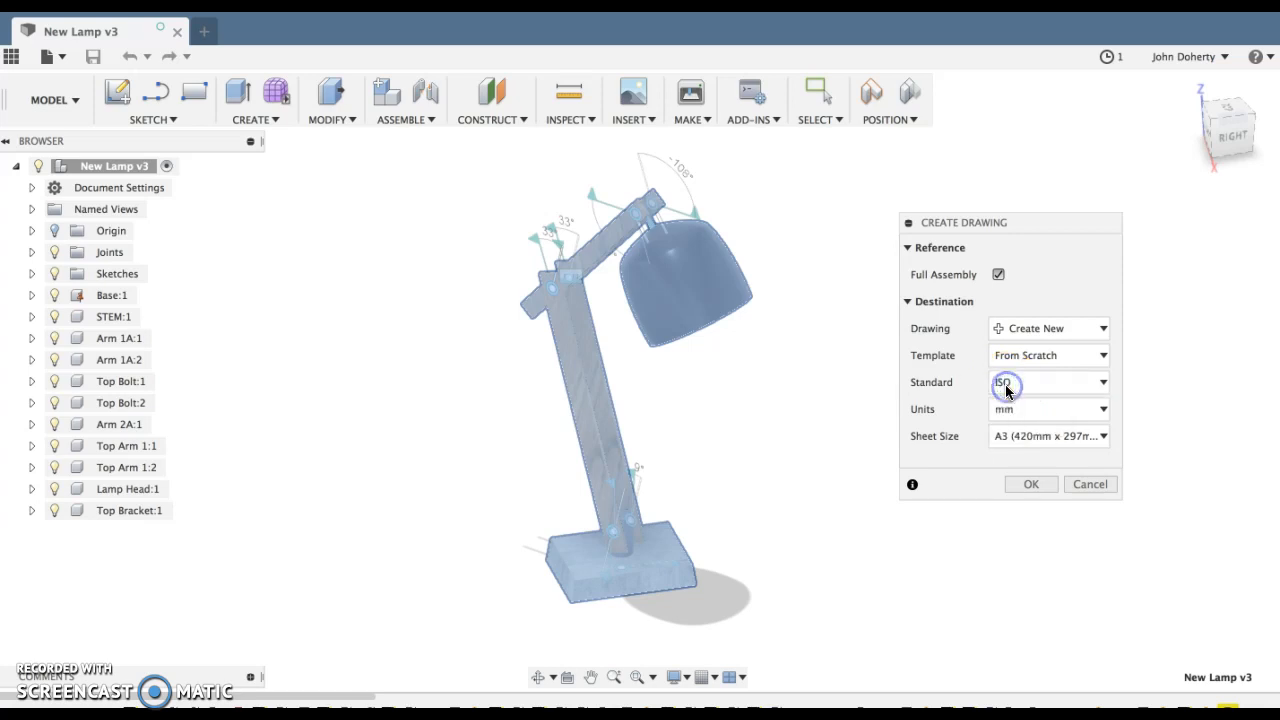
left_click(1024, 486)
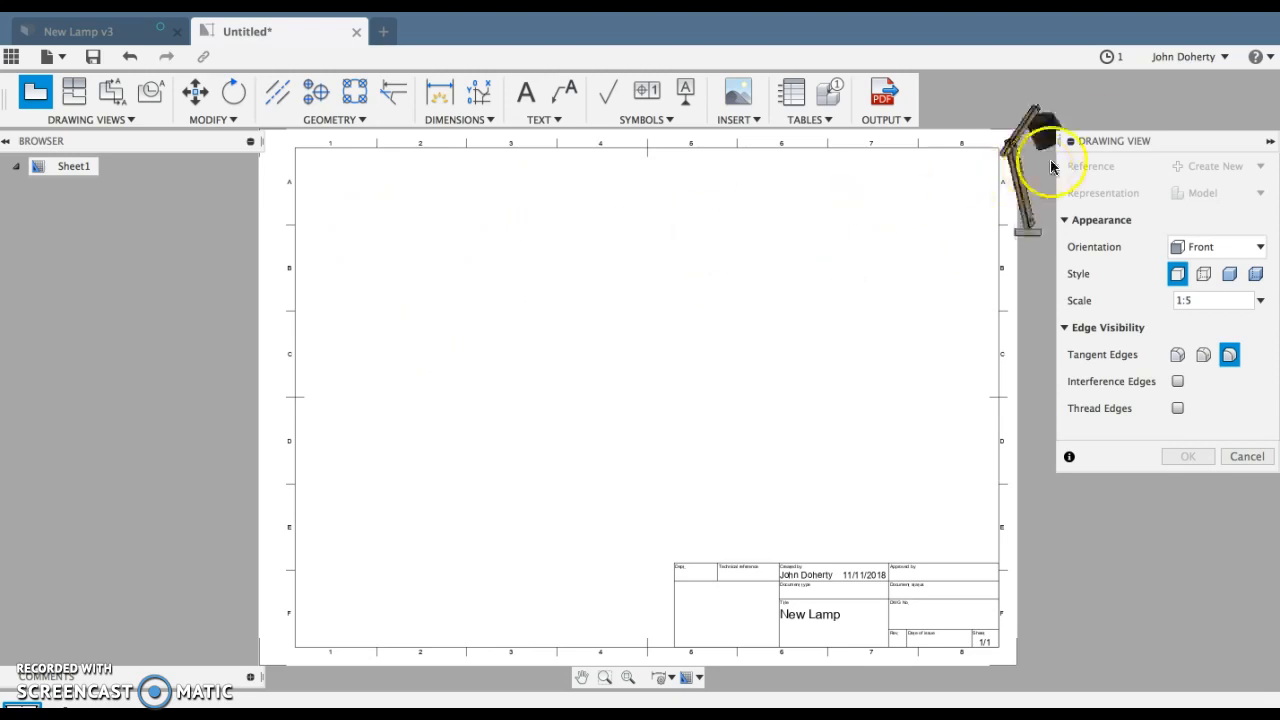
- Set the base view's orientation to Front and its style to visible and hidden edges
mouse_move(1131, 141)
left_mouse_down()
mouse_move(1107, 134)
mouse_move(1112, 123)
left_mouse_up()
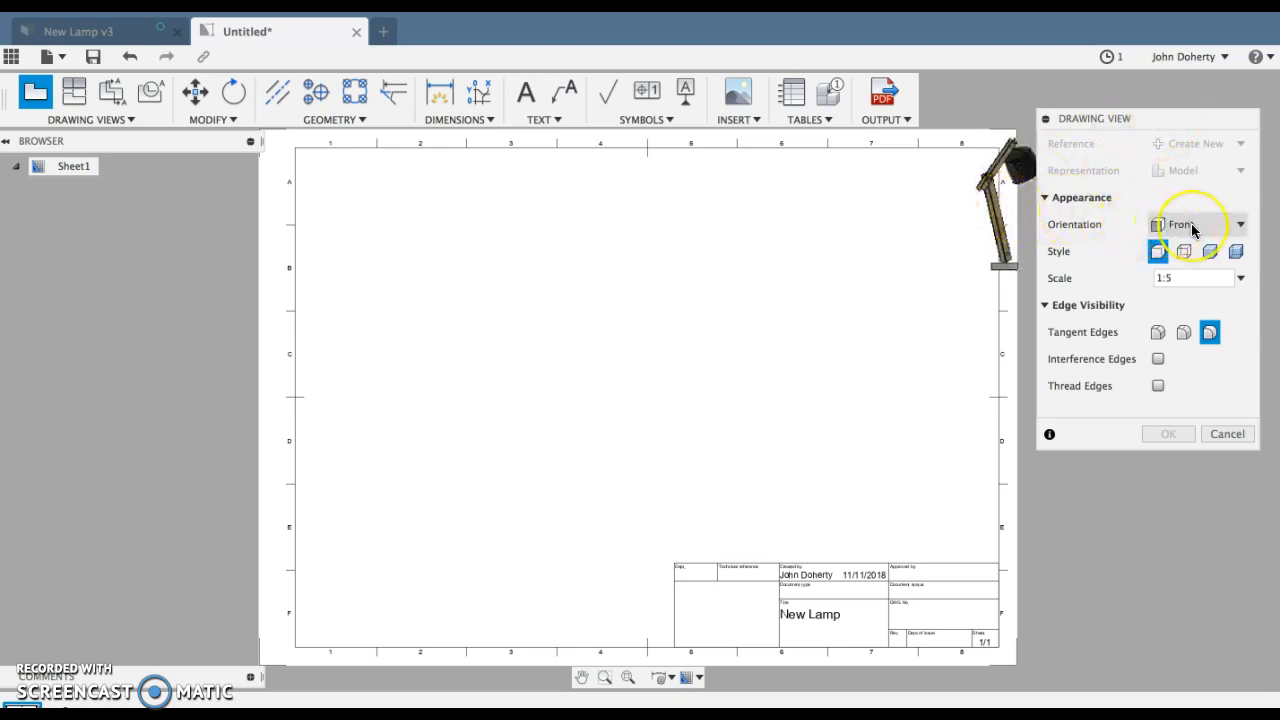
left_click(1190, 230)
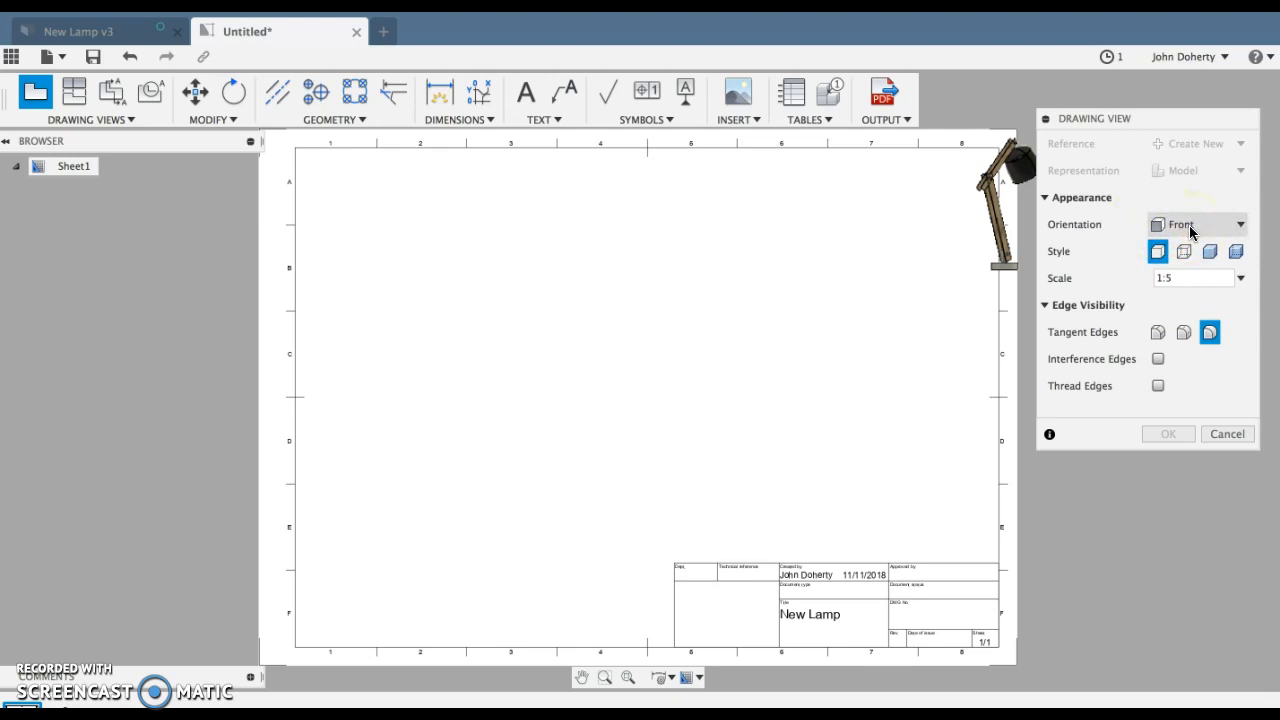
left_click(1190, 230)
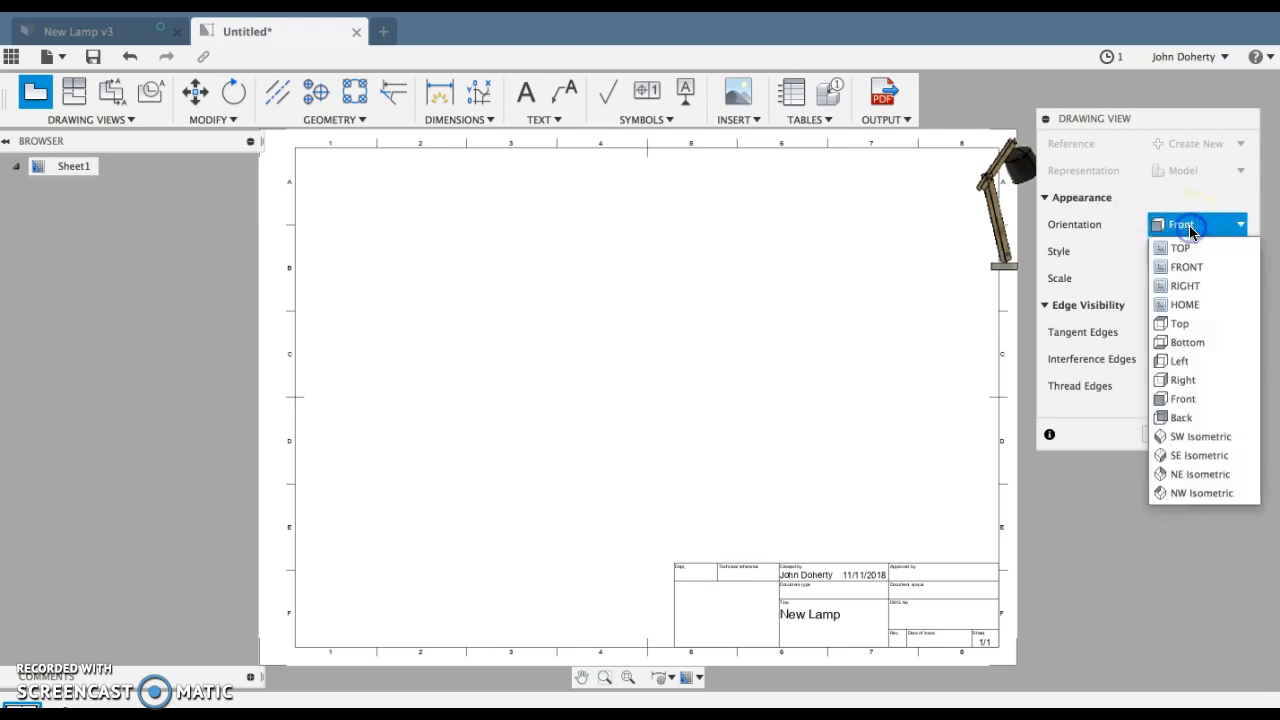
left_click(1185, 399)
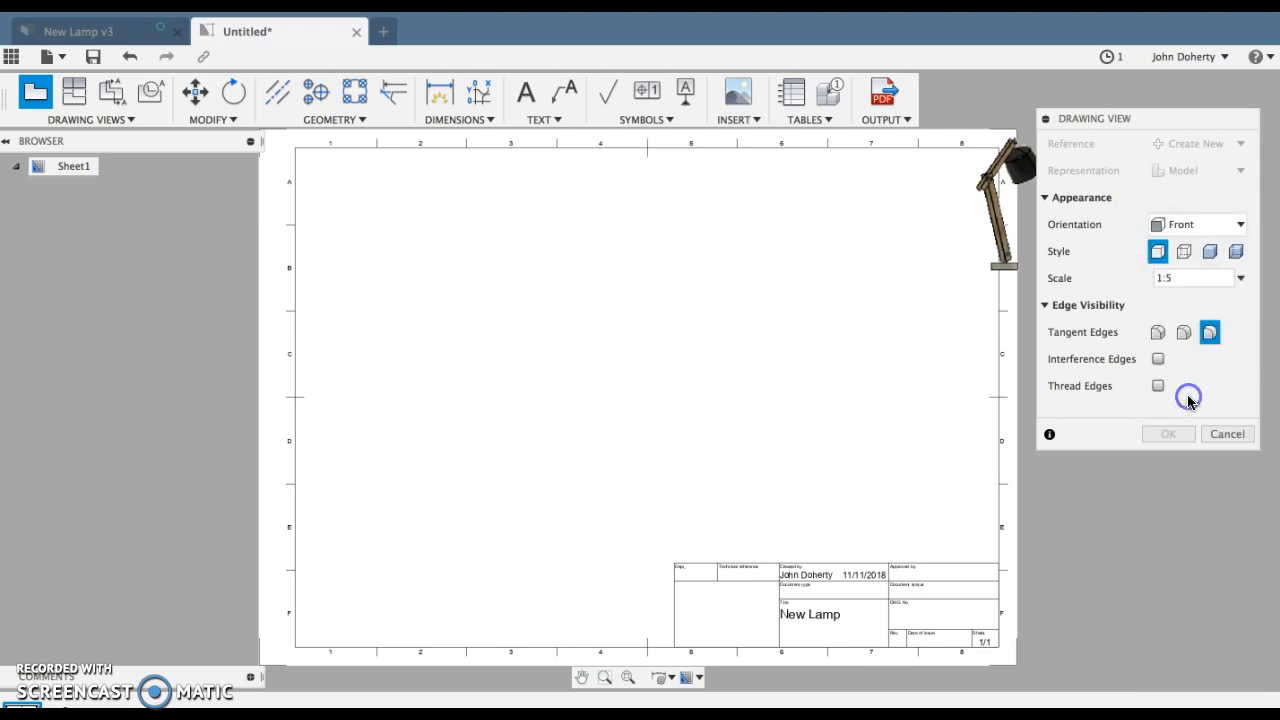
left_click(1182, 253)
- Try scales of 1:2 and 1:4 for the base view
left_click(1193, 288)
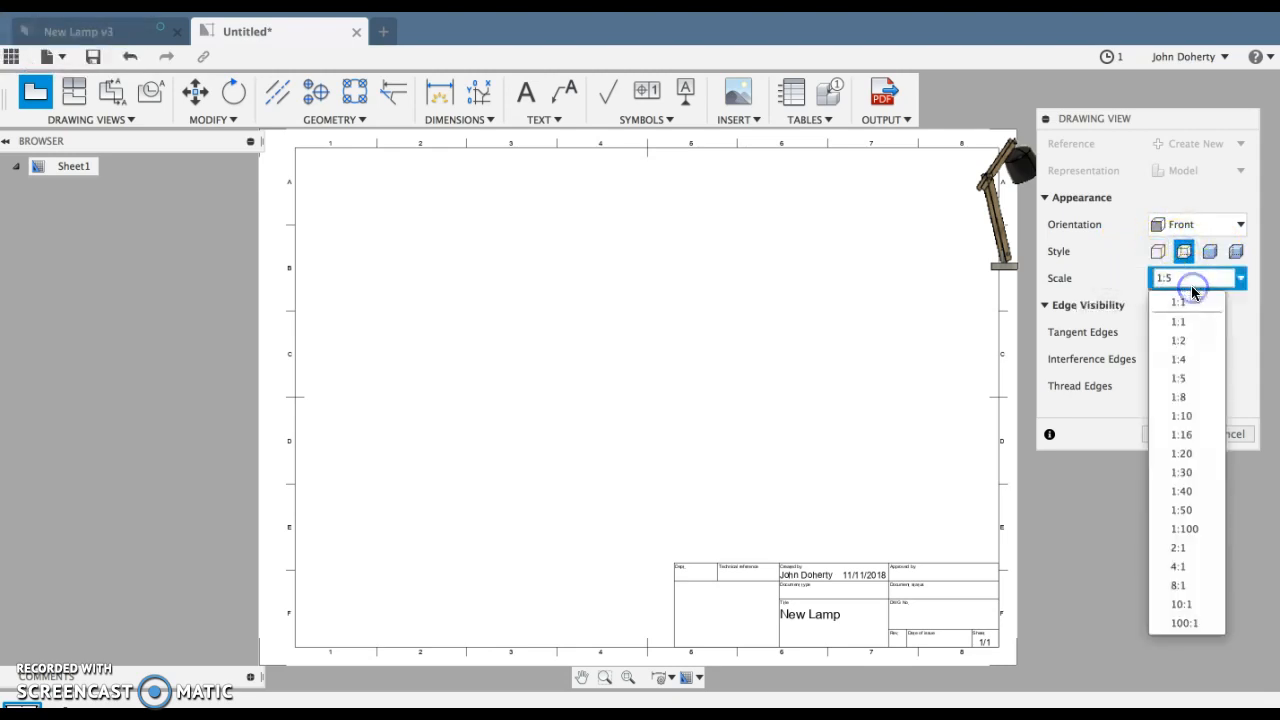
left_click(1184, 341)
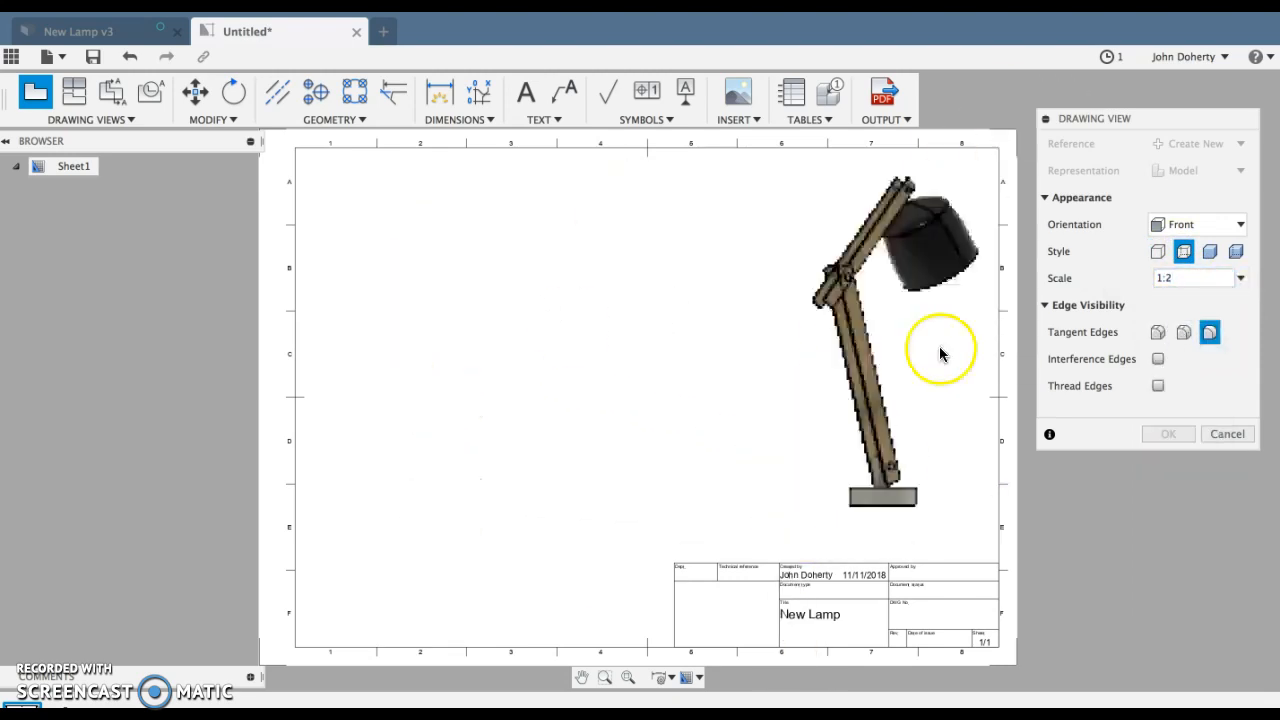
left_click(1202, 280)
left_click(1240, 279)
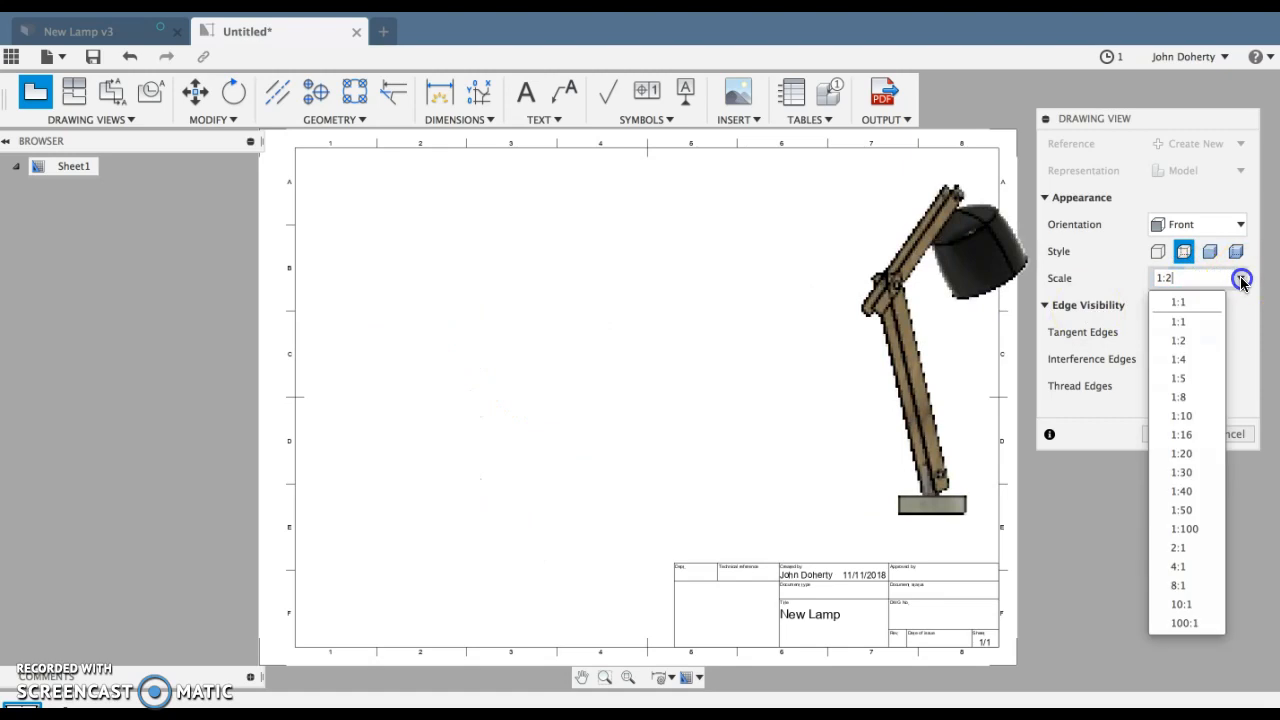
left_click(1196, 359)
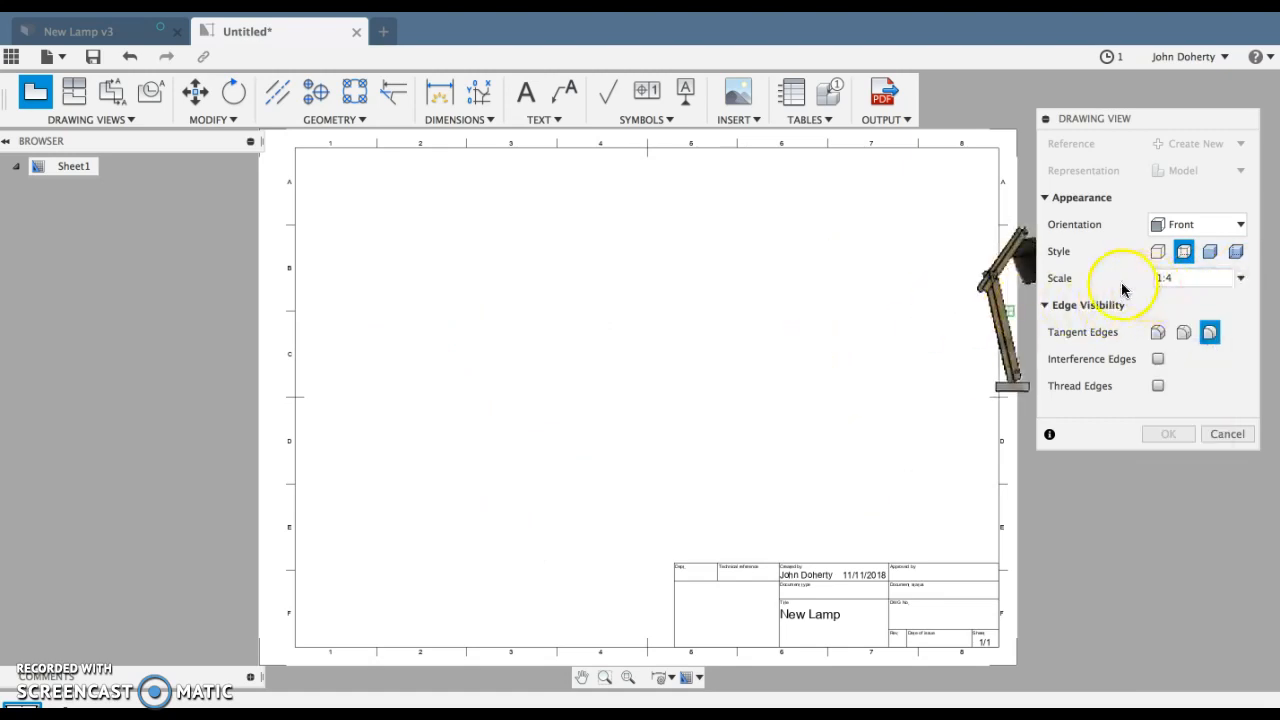
- Set the base view's scale to 1:3 and place the view in the upper-left part of the sheet
left_click(1180, 280)
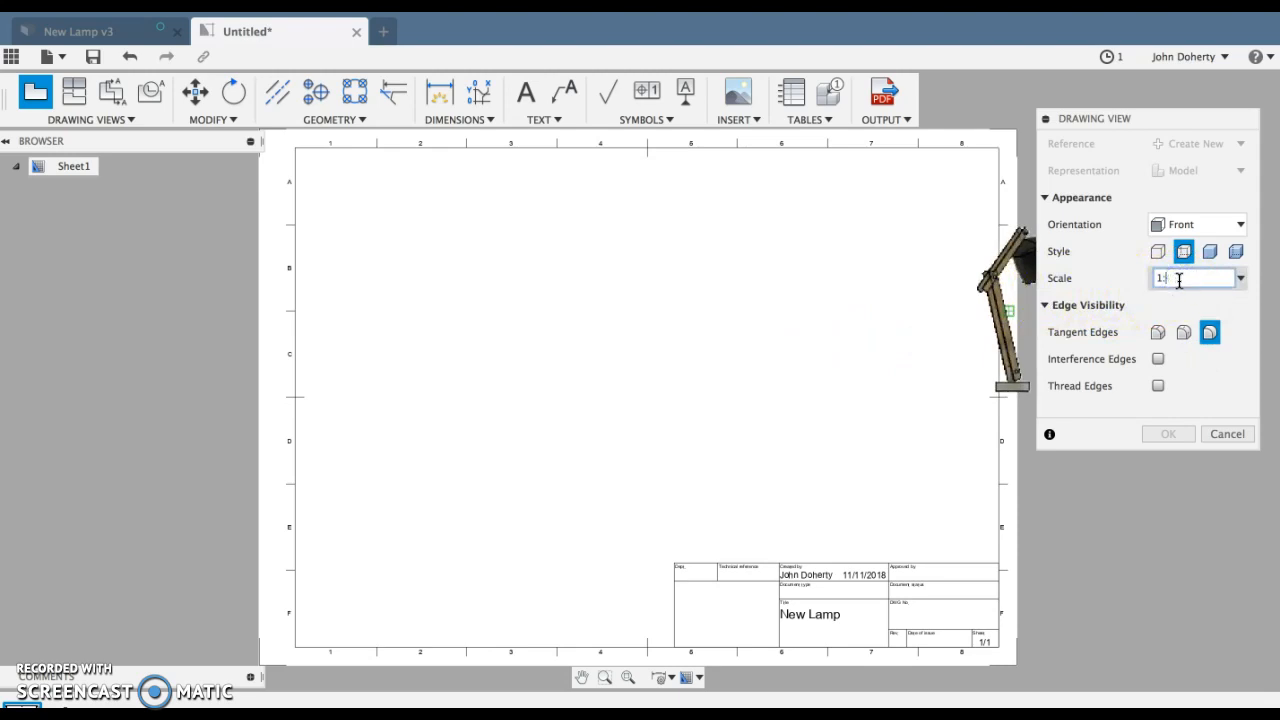
key("Return")
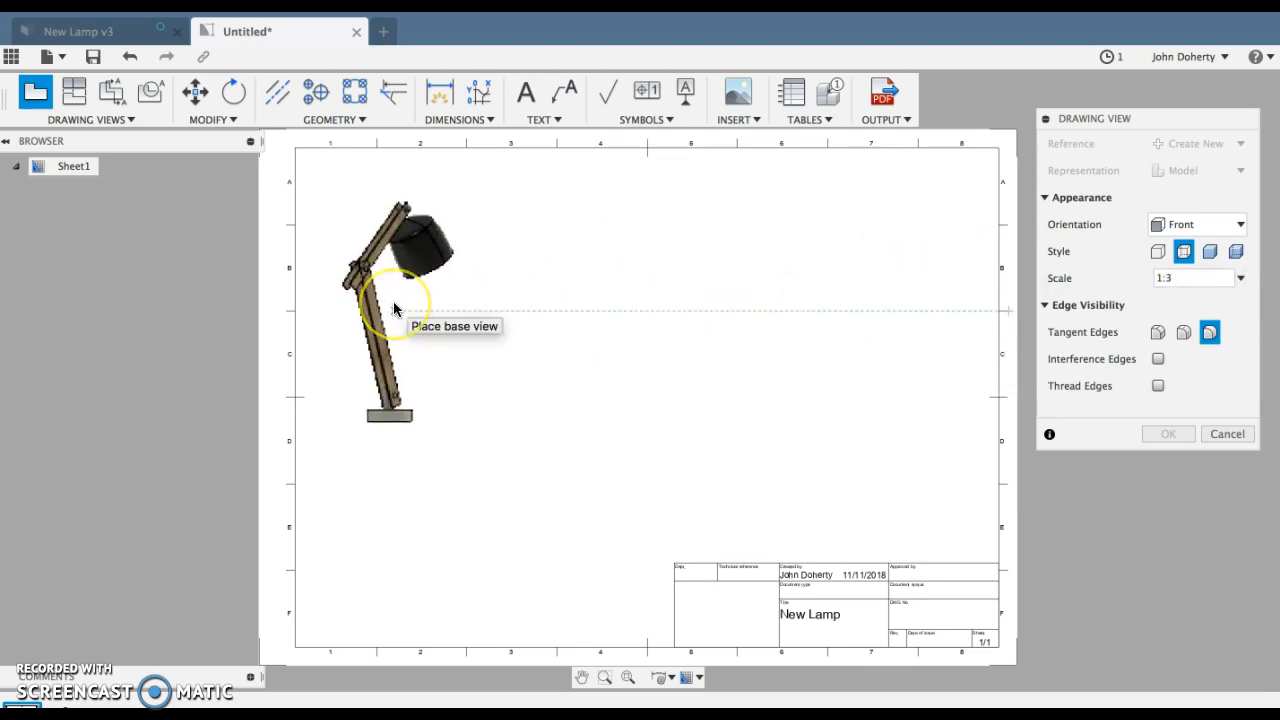
left_click(394, 309)
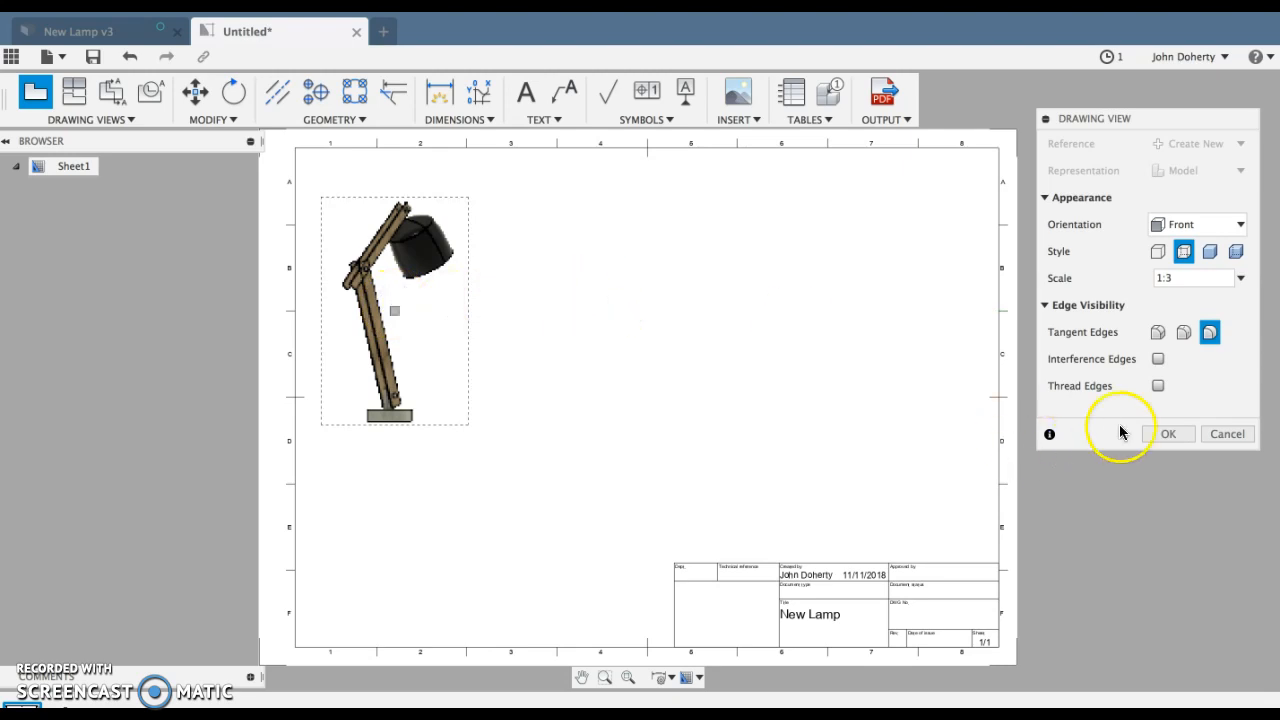
left_click(1180, 434)
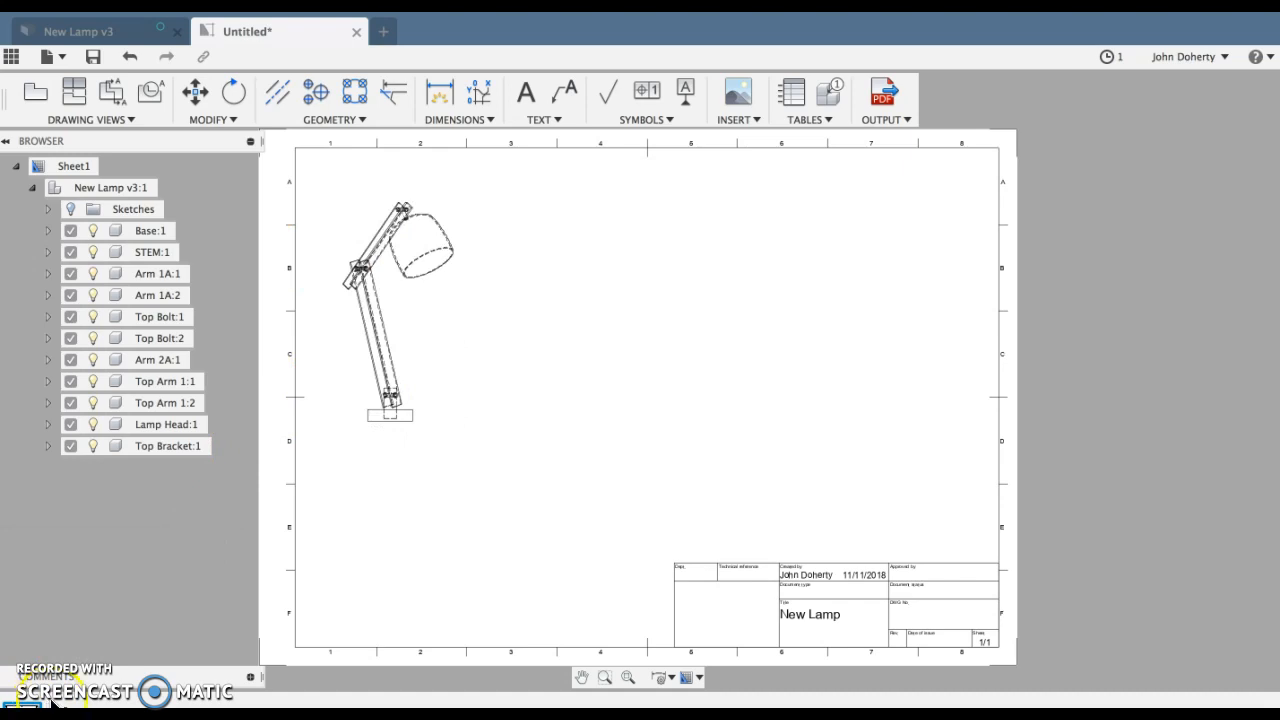
- Project three views from the front view: one to its right, one below it and an isometric view diagonally at lower right
left_click(67, 708)
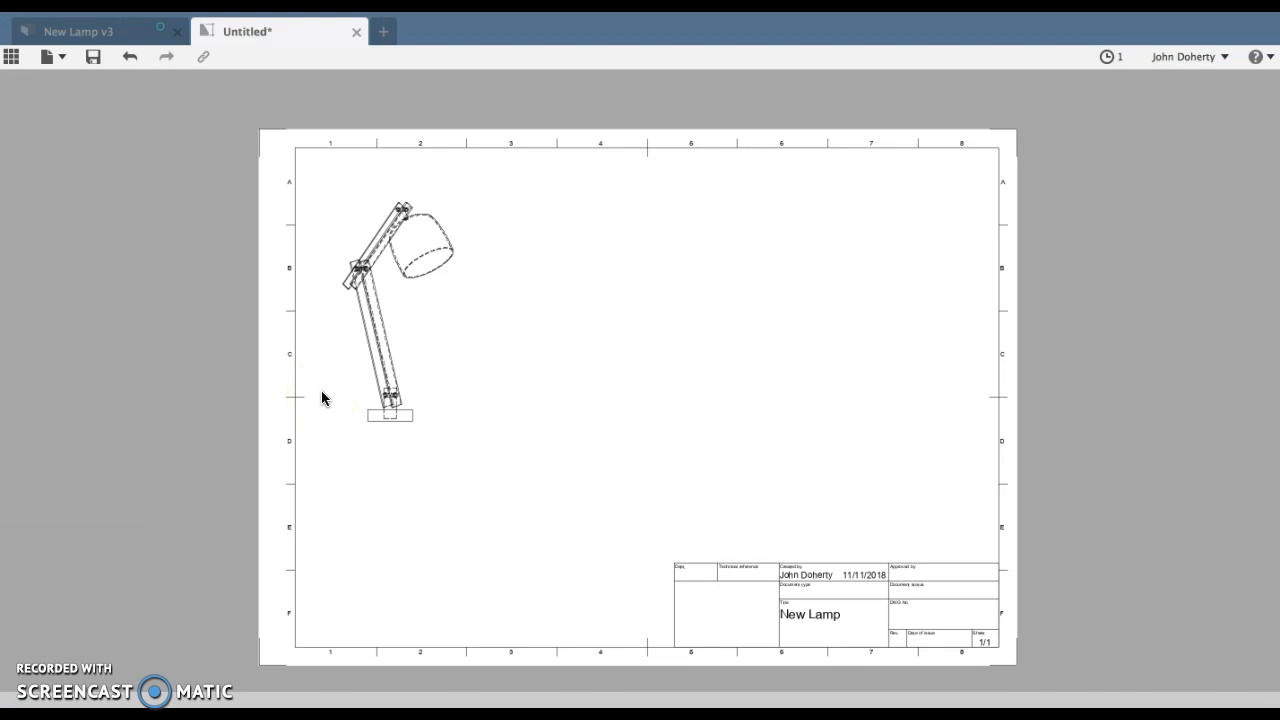
right_click(370, 306)
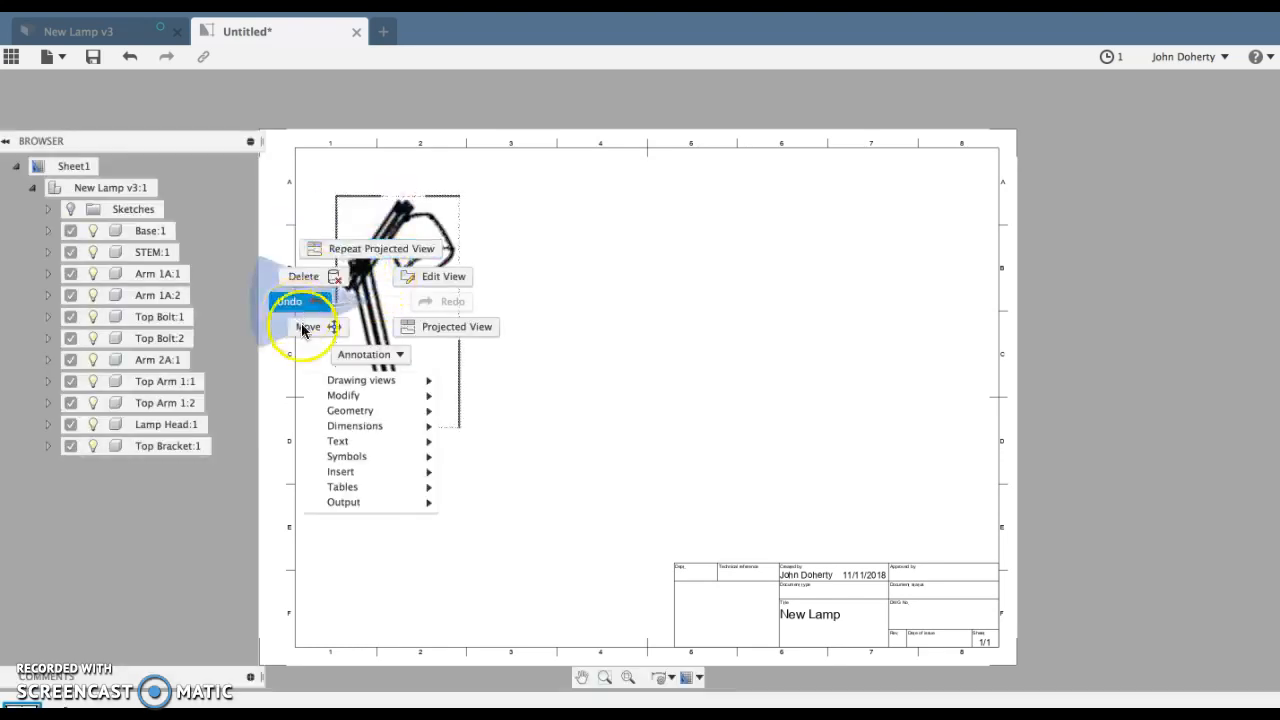
left_click(464, 332)
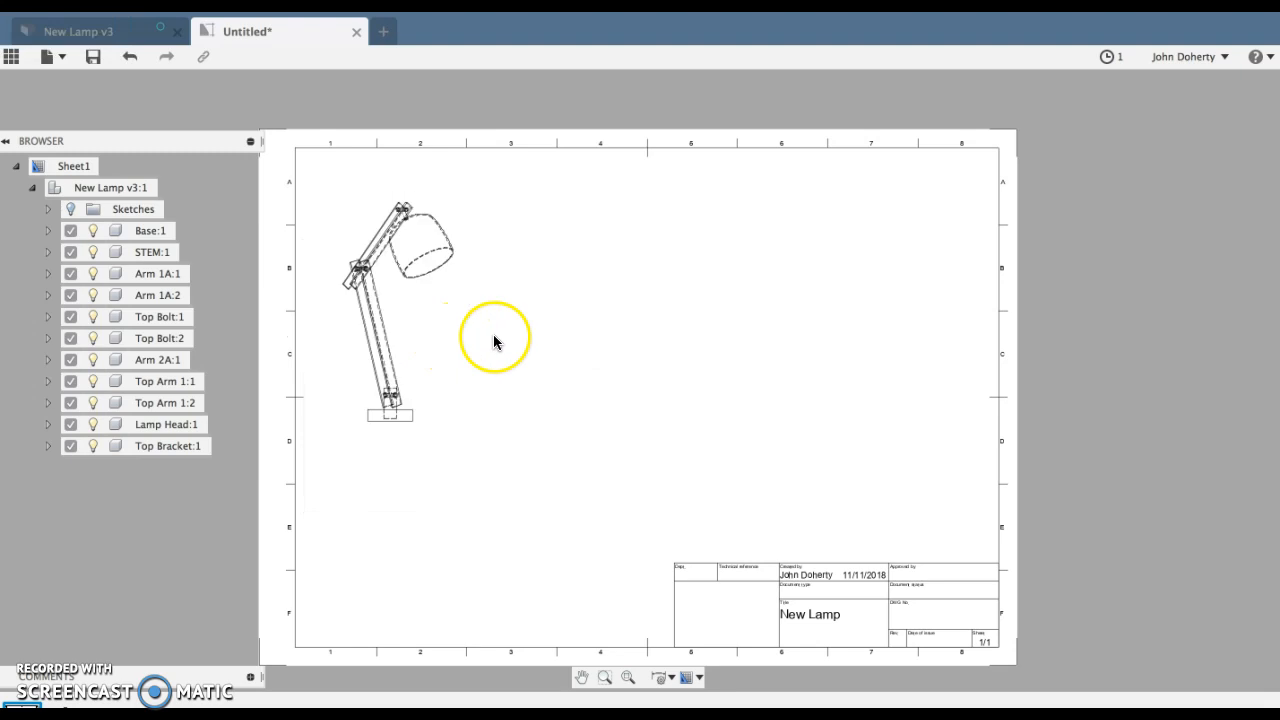
left_click(409, 344)
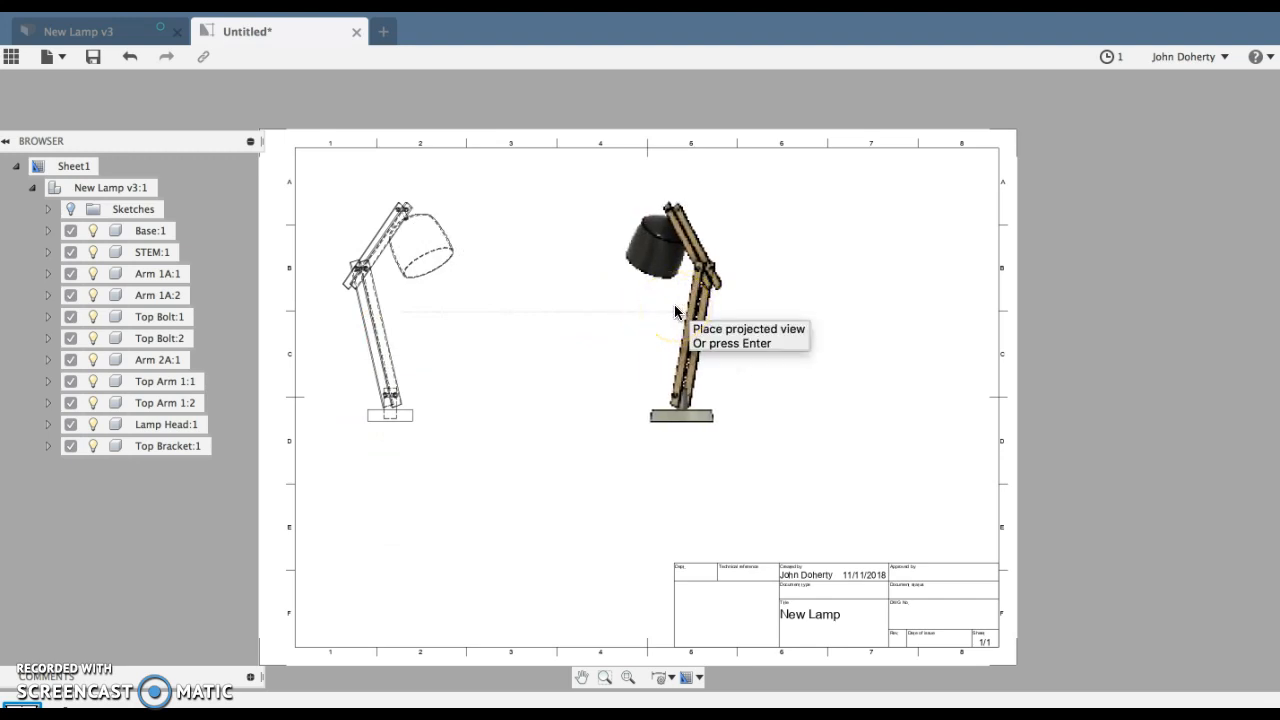
left_click(648, 310)
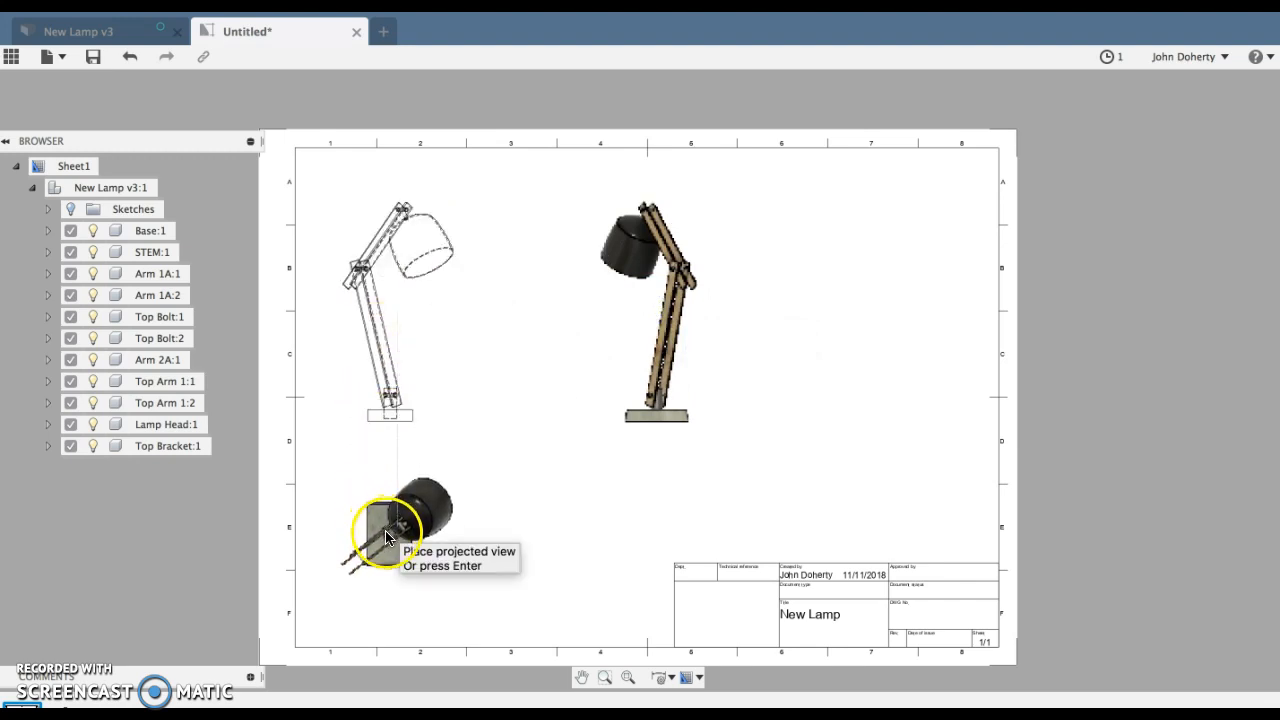
left_click(385, 535)
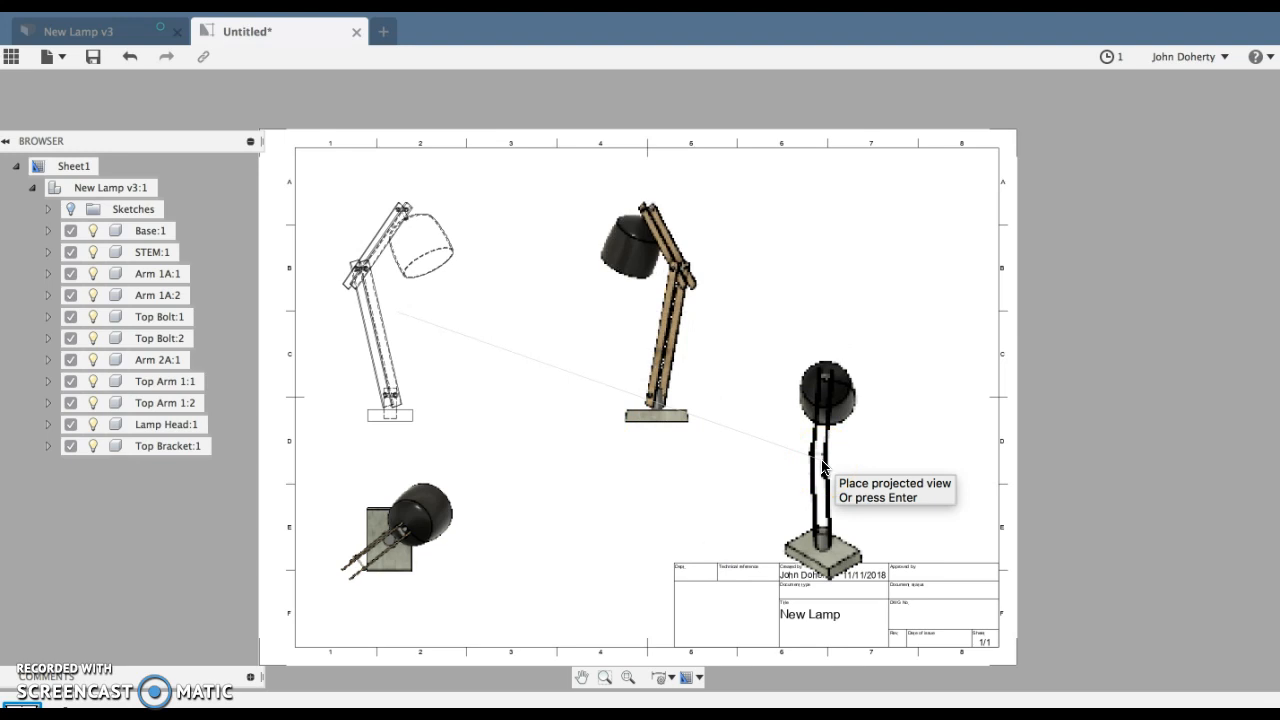
left_click(822, 450)
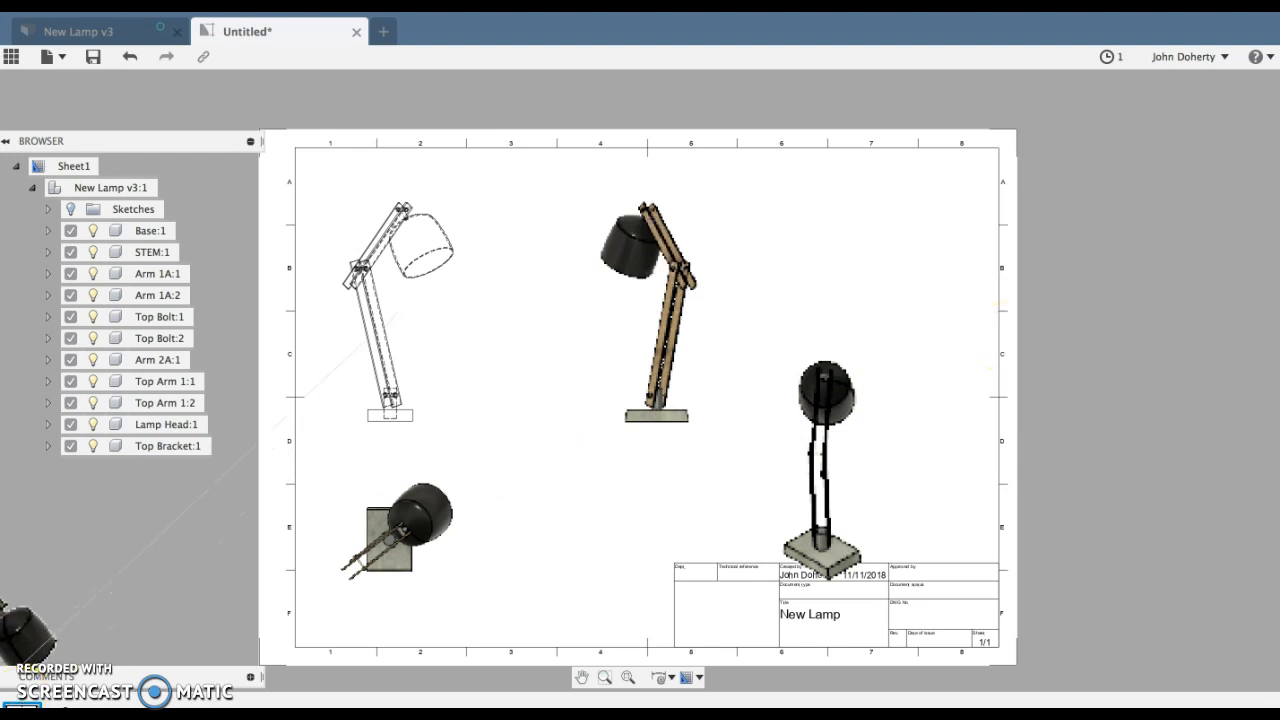
key("Return")
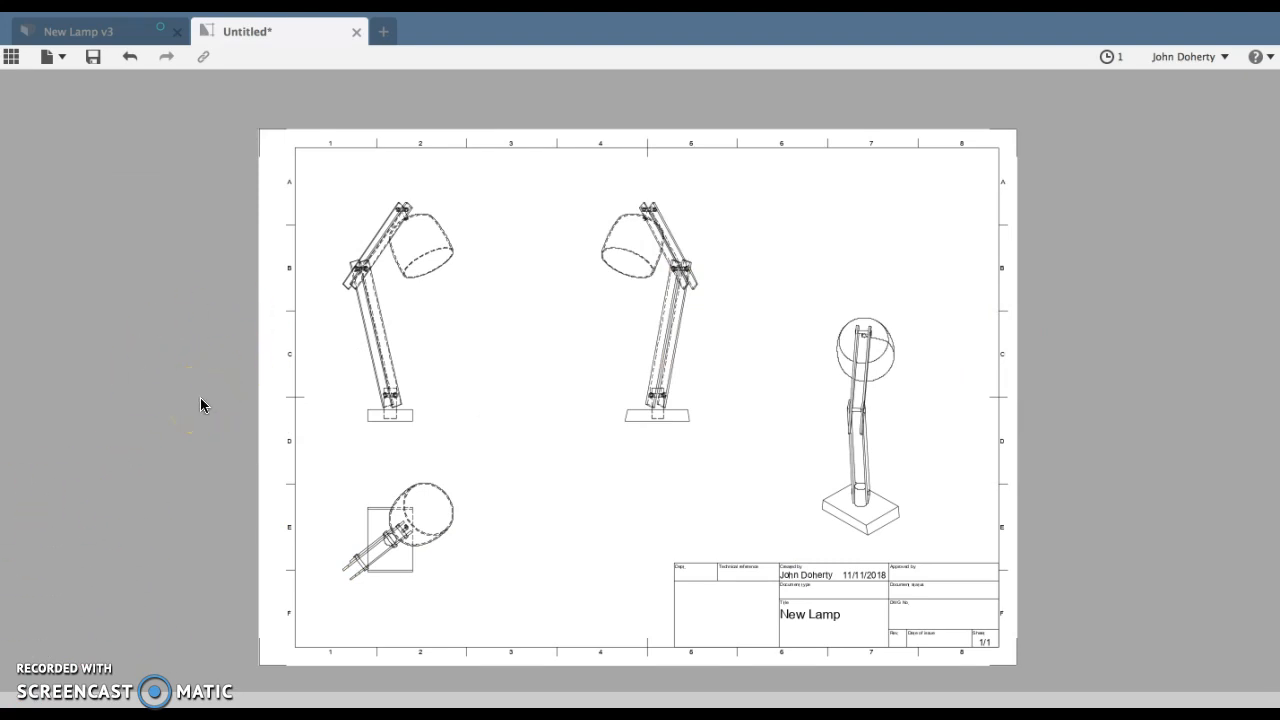
- Change the isometric view's style to shaded
left_click(151, 377)
left_click(861, 423)
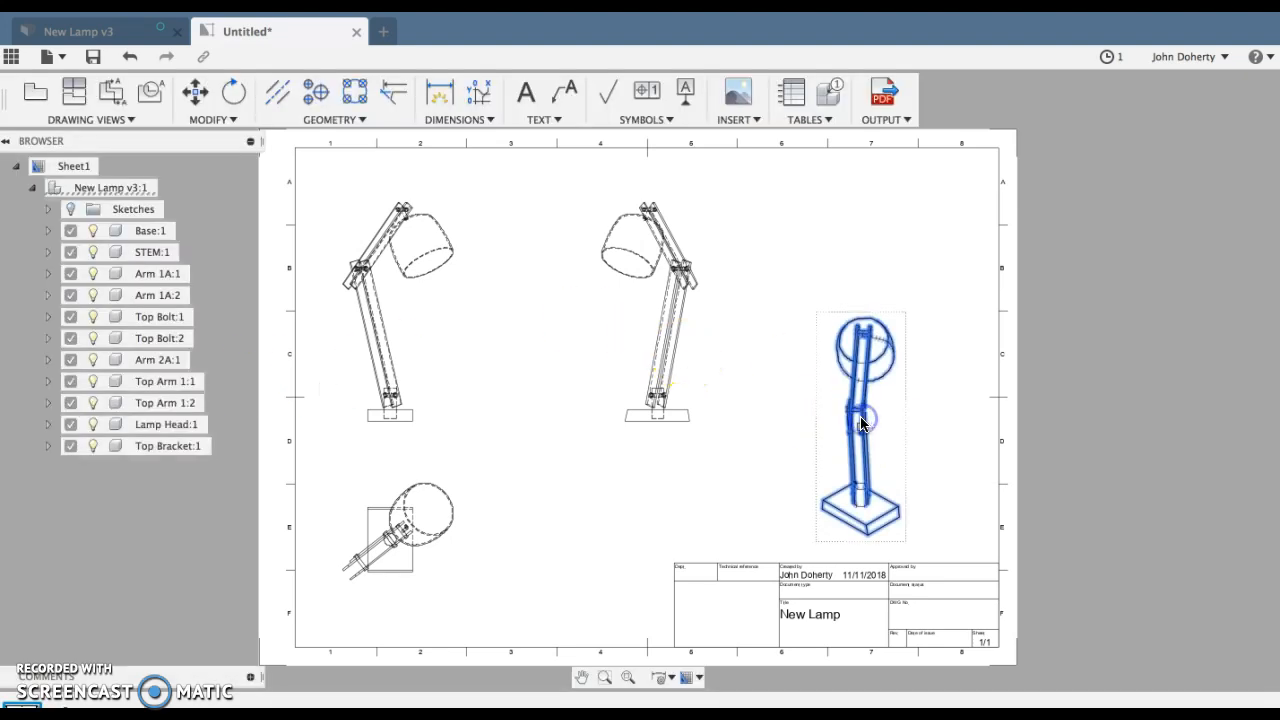
right_click(861, 423)
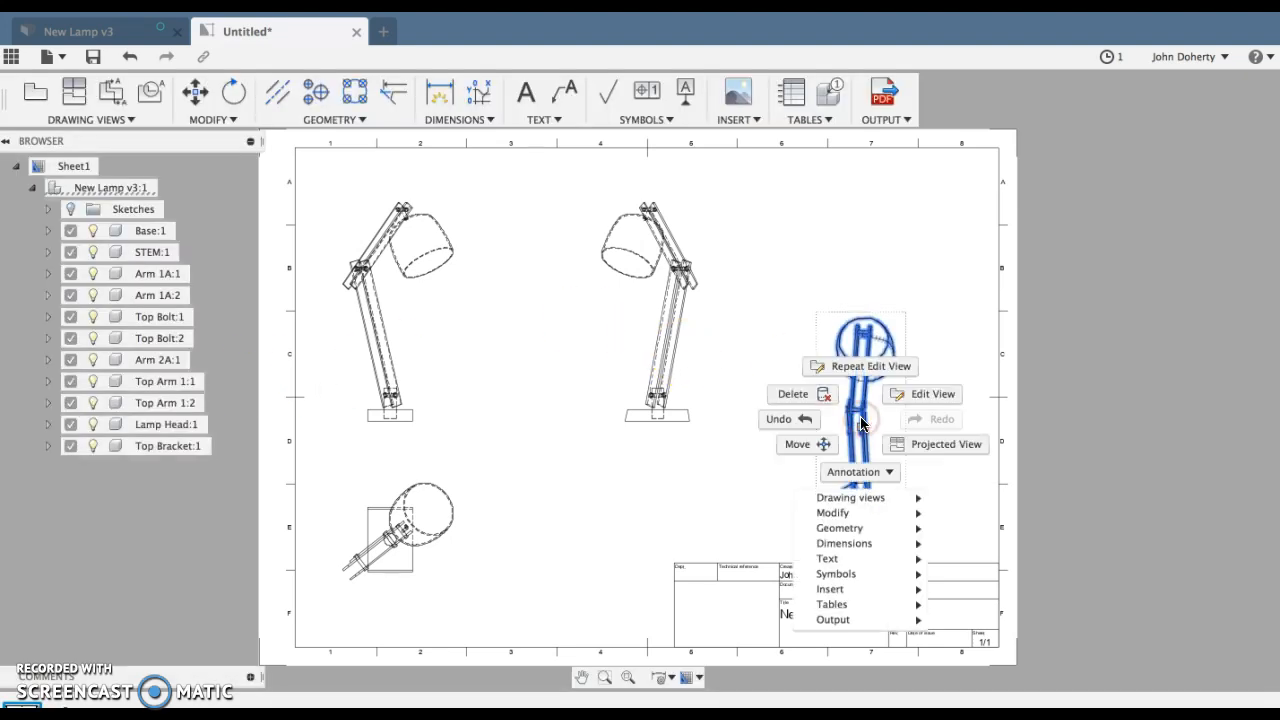
left_click(906, 395)
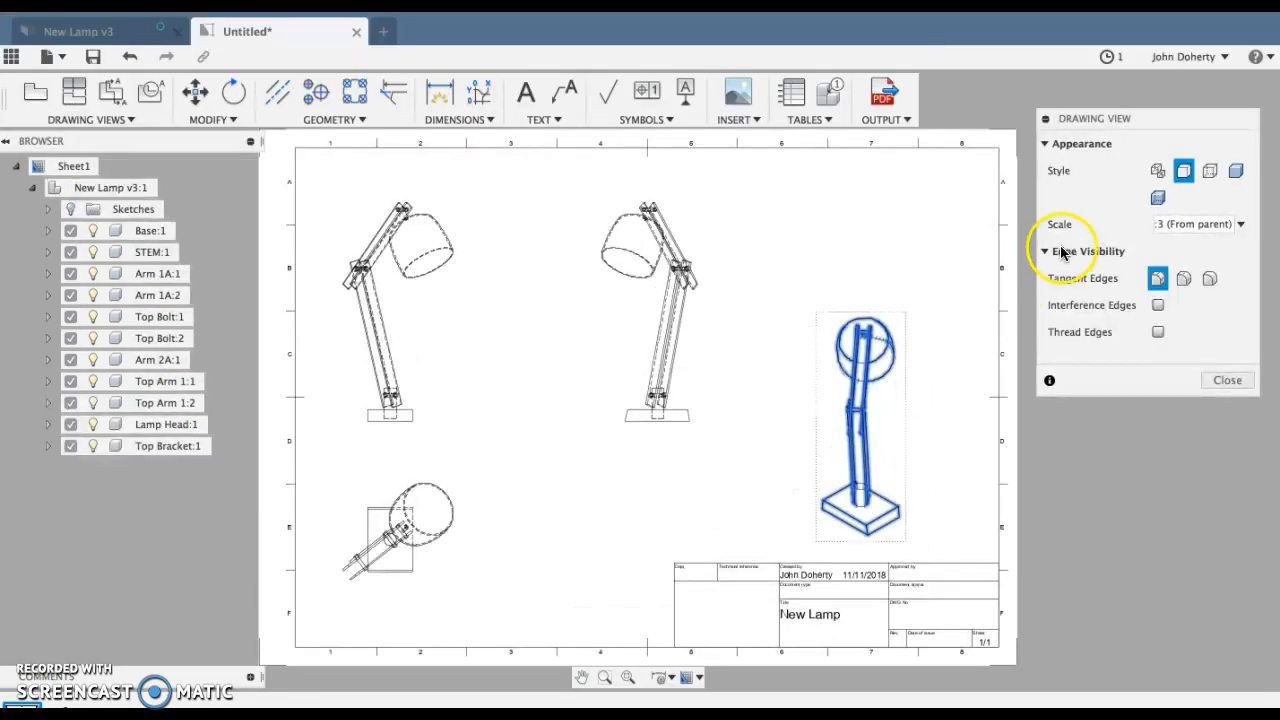
left_click(1235, 172)
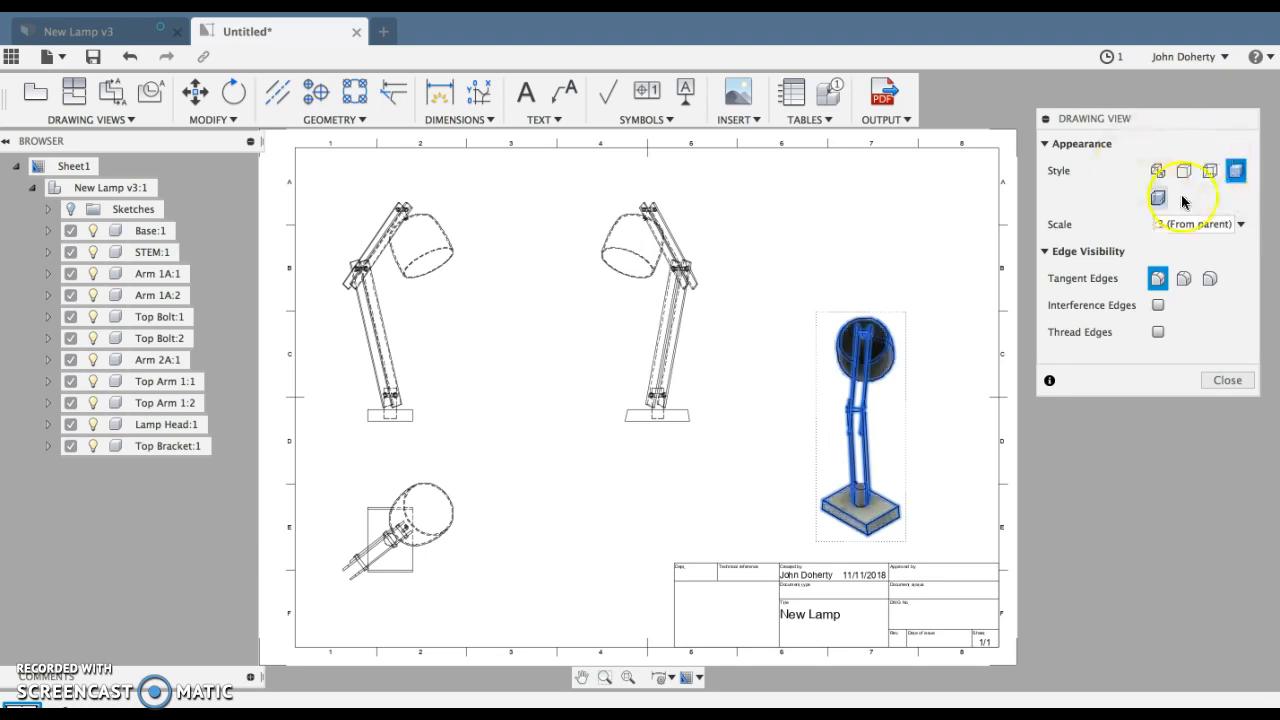
left_click(1214, 378)
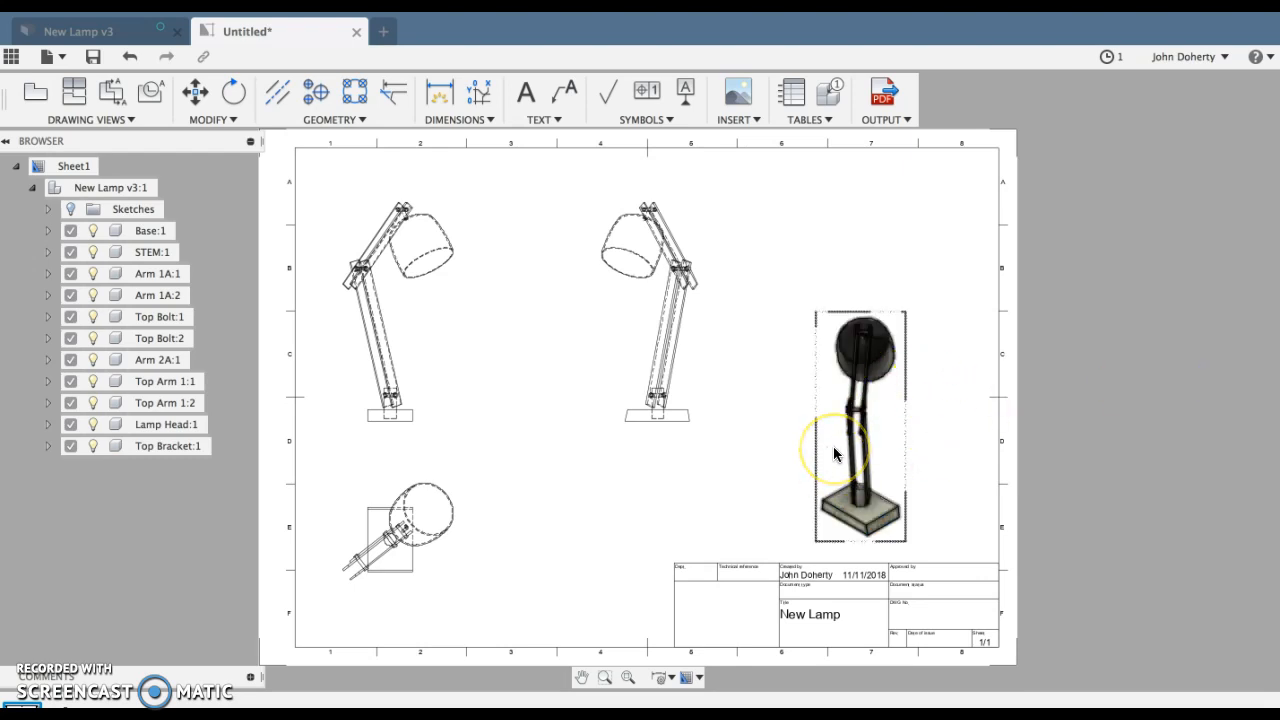
- Set the front view's style to Visible Edges, without hidden lines
right_click(375, 338)
left_click(425, 310)
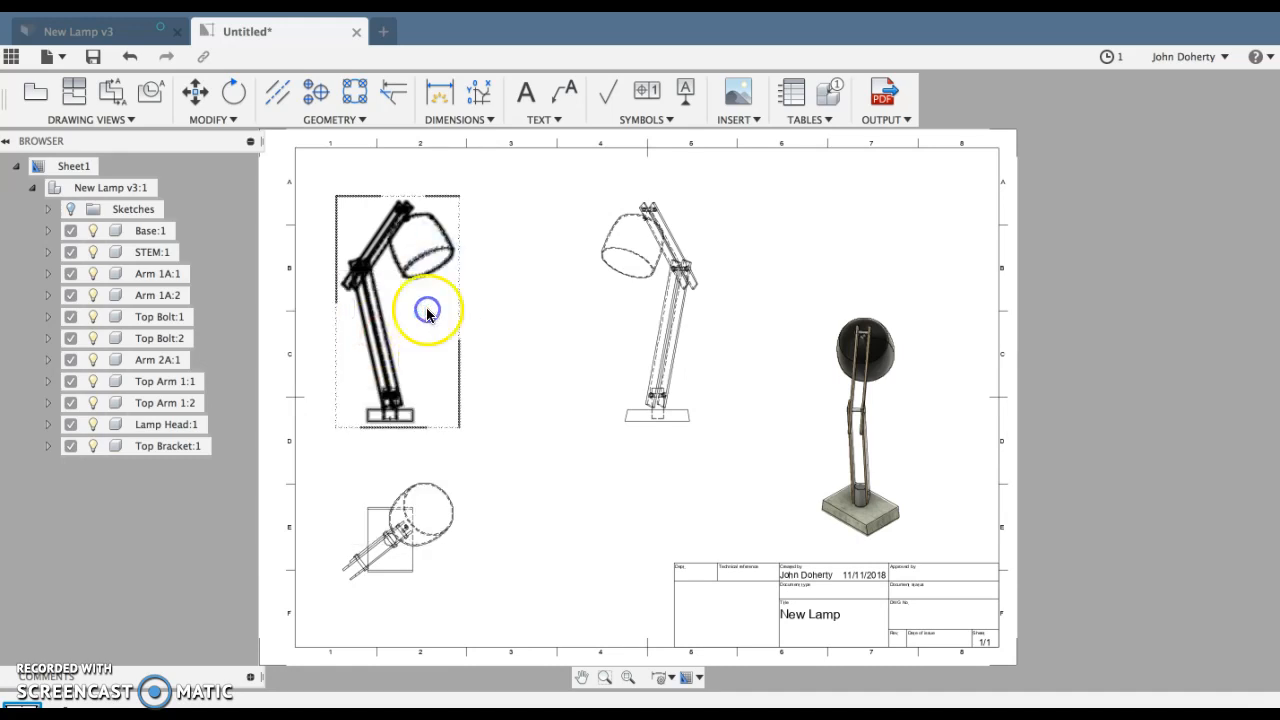
left_click(393, 297)
right_click(393, 298)
left_click(454, 273)
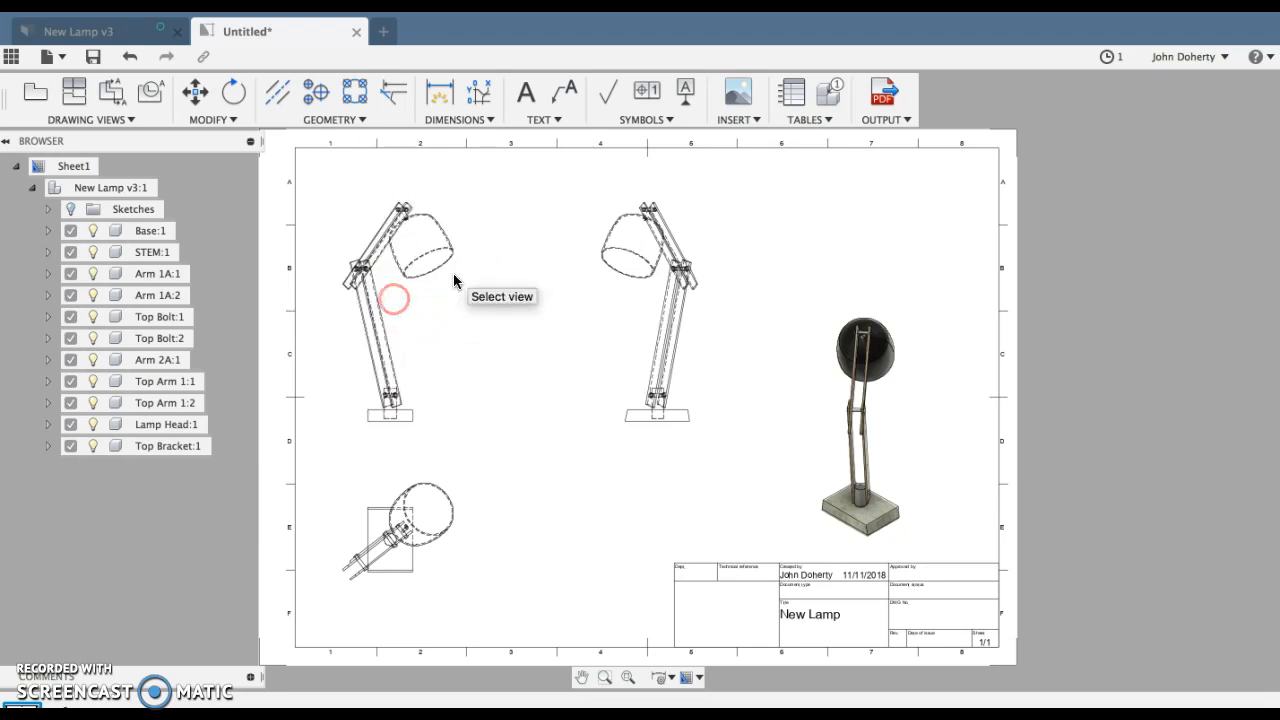
left_click(428, 261)
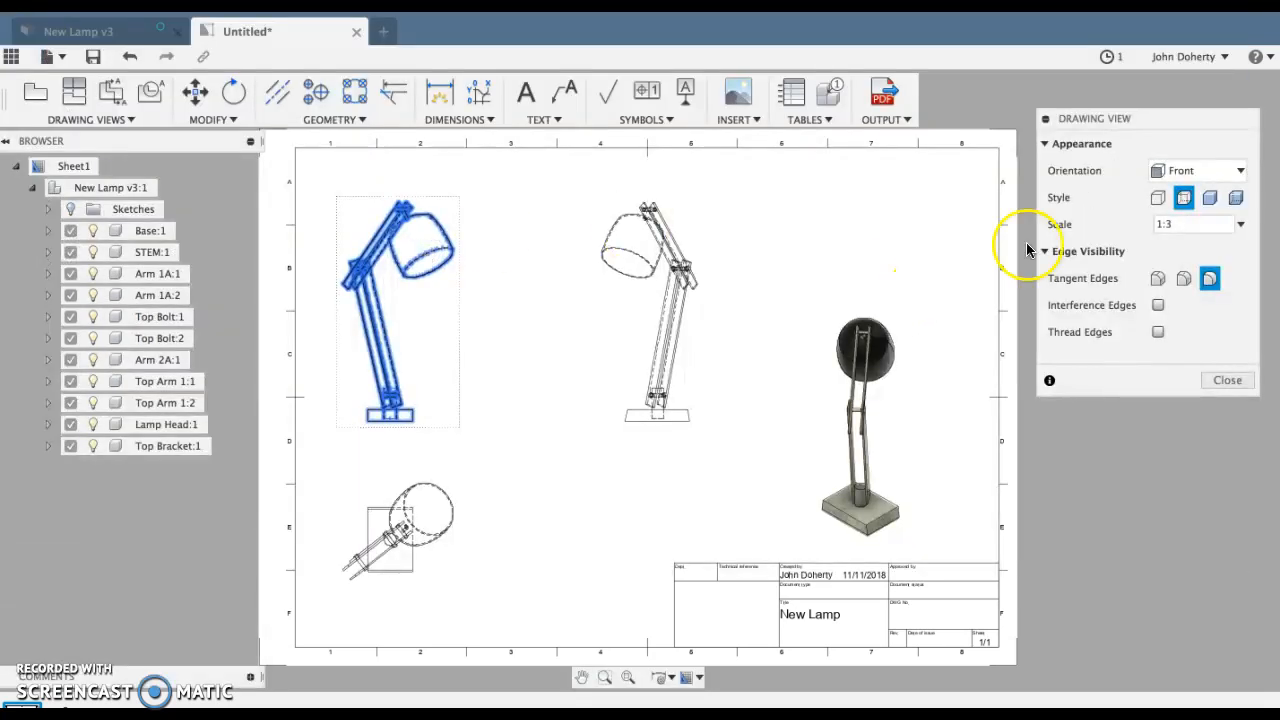
left_click(1157, 198)
left_click(1238, 382)
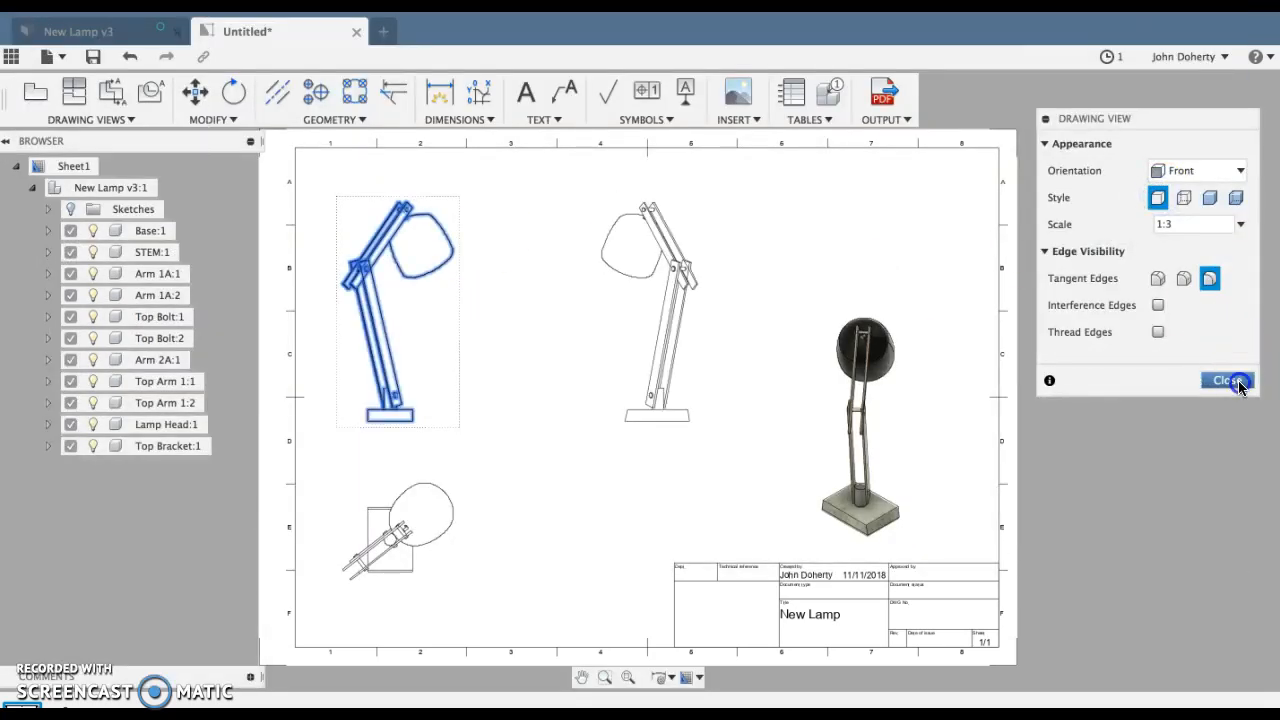
- Set the style of the projected view beside the front view to Visible Edges
left_click(650, 338)
right_click(650, 341)
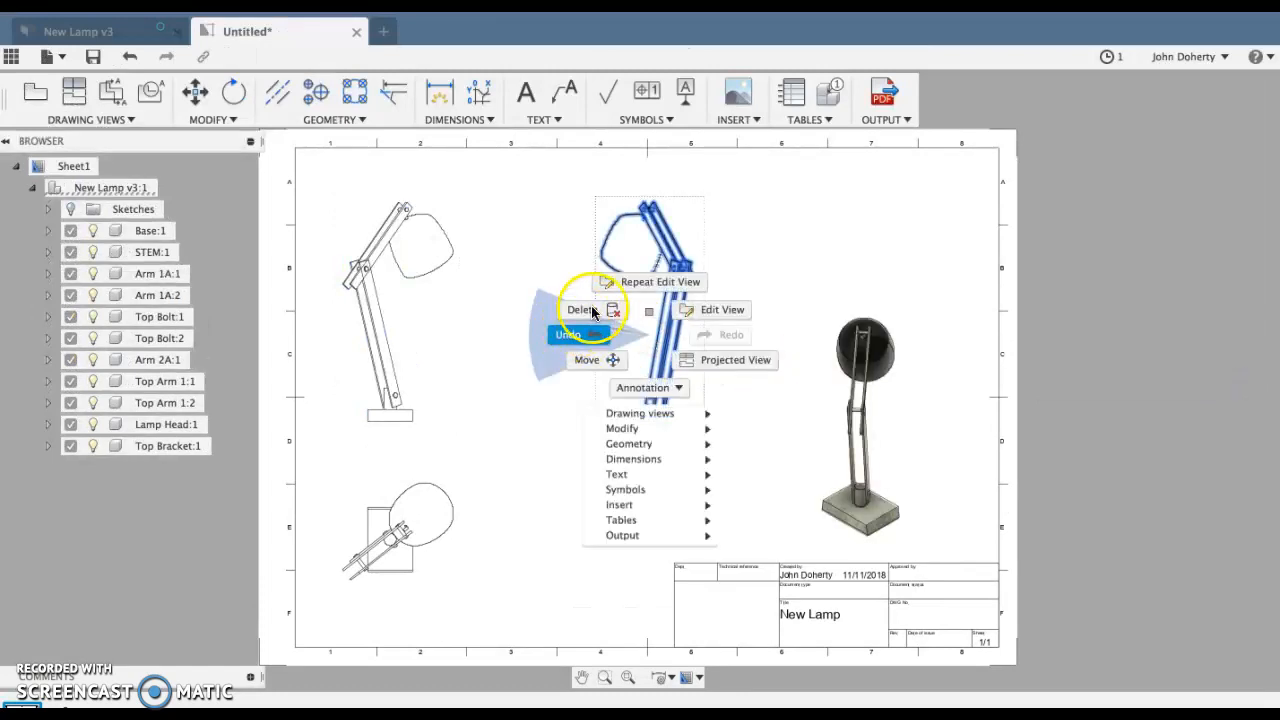
left_click(699, 307)
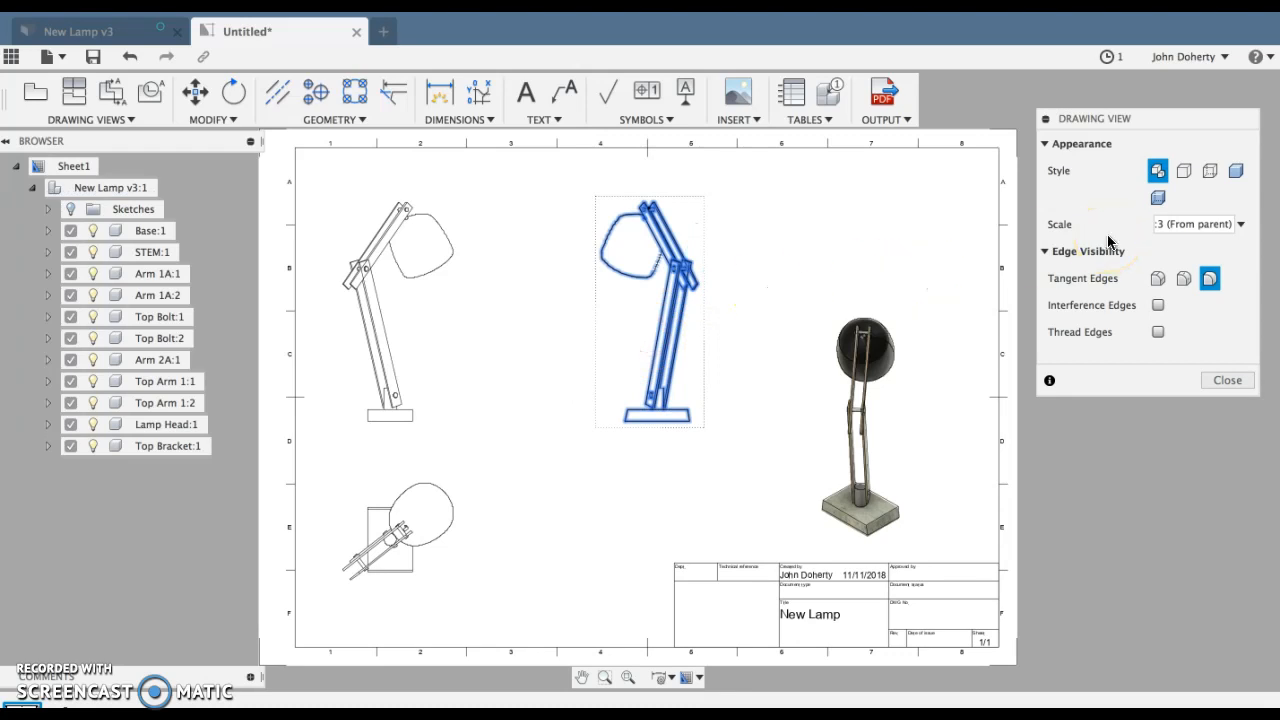
left_click(1184, 171)
left_click(1227, 379)
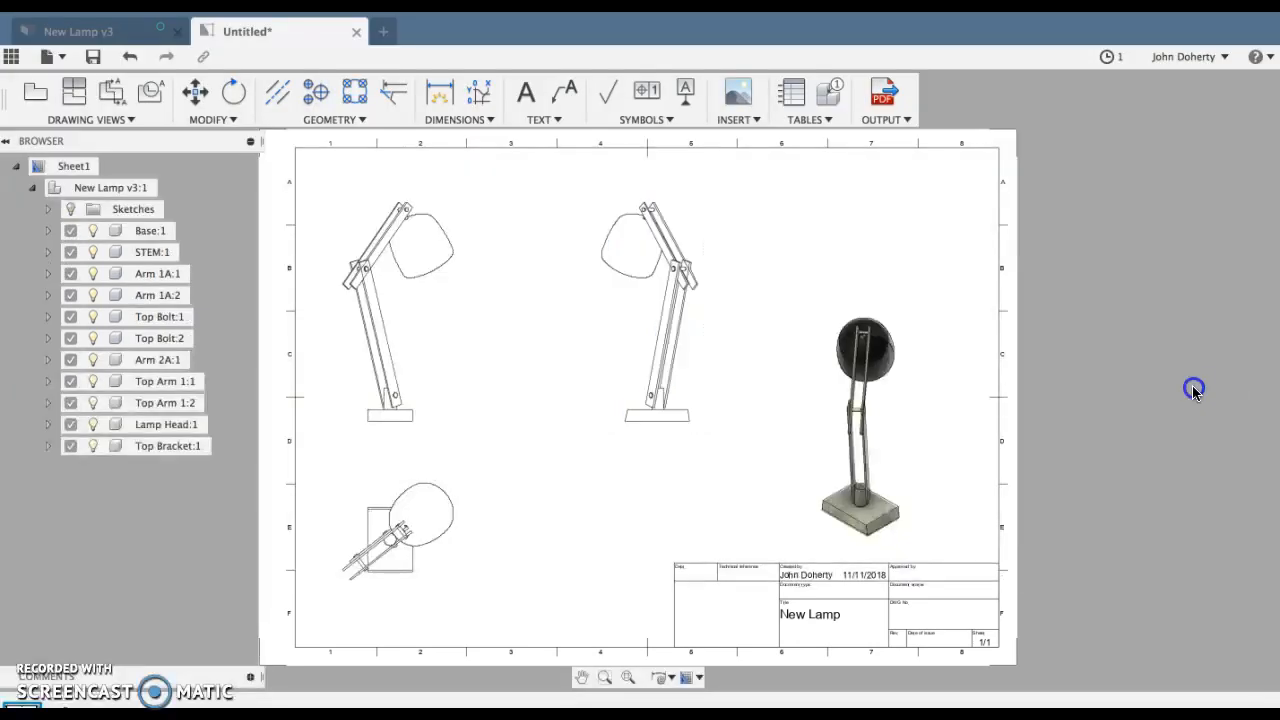
- Open the projected view below the front view for editing and check its style options
left_click(392, 550)
right_click(390, 544)
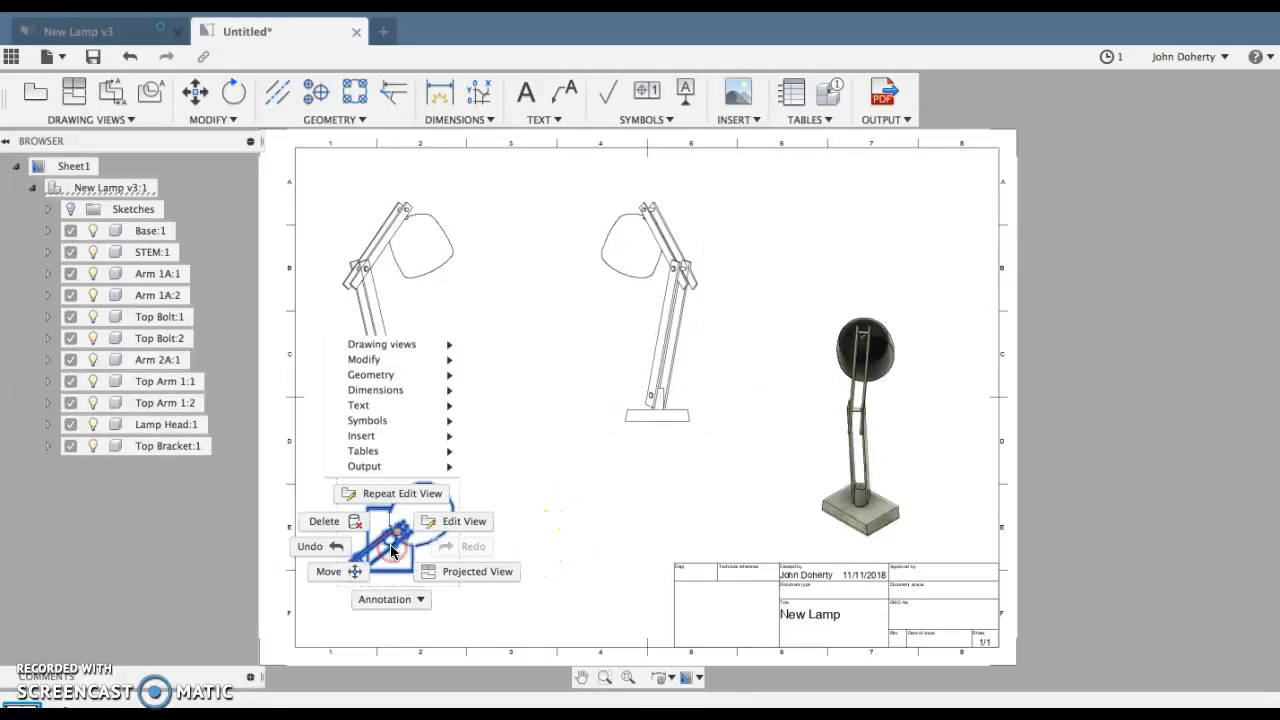
left_click(447, 517)
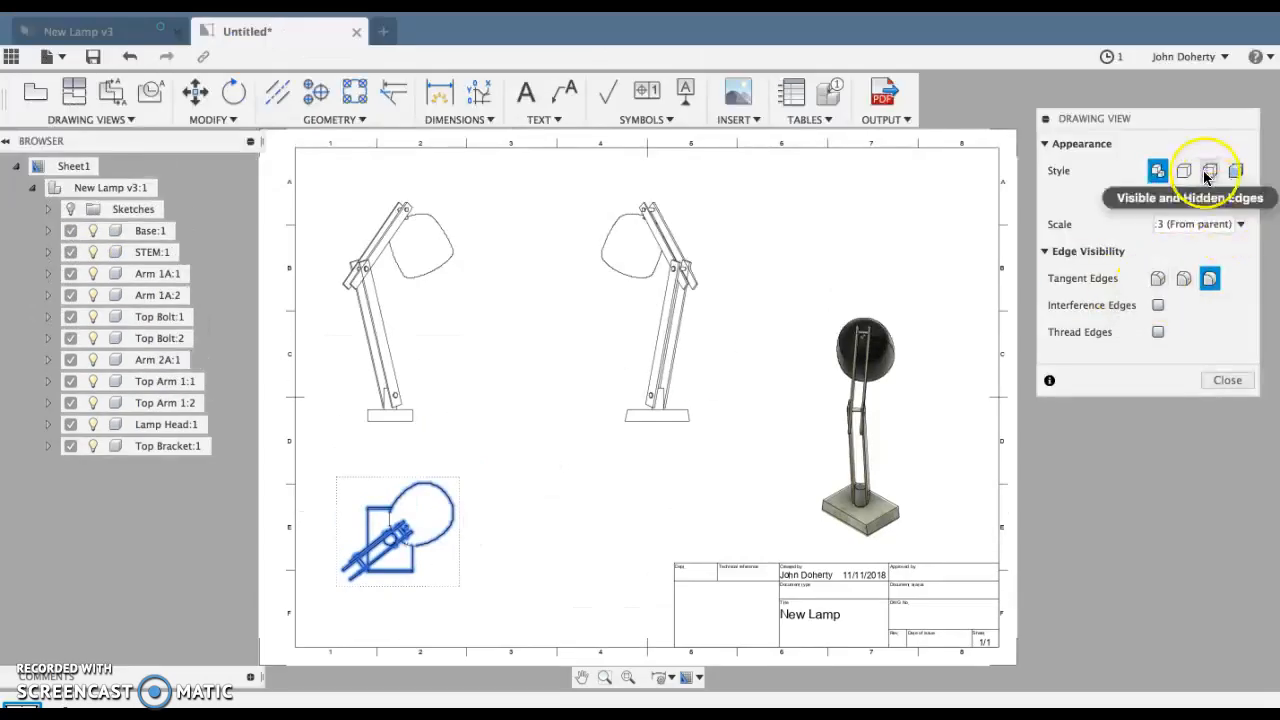
left_click(1210, 381)
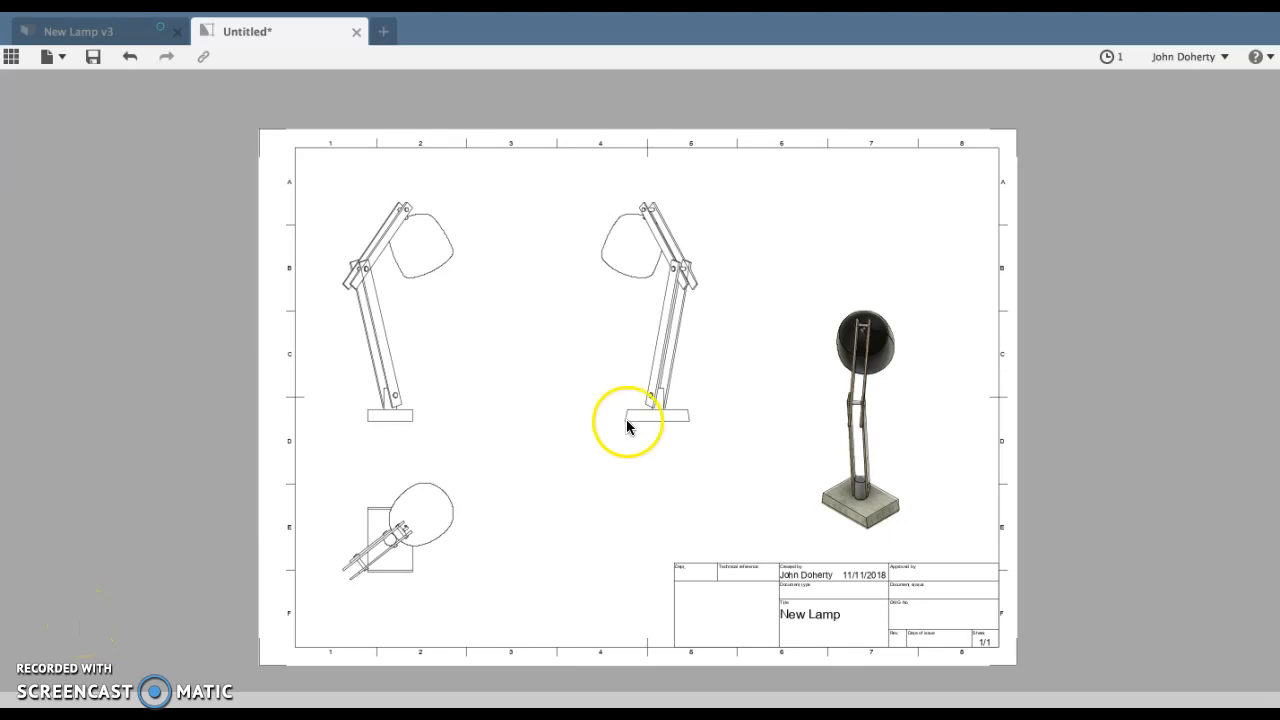
- Project a new isometric view from the front view diagonally to the lower left, outside the sheet
left_click(857, 435)
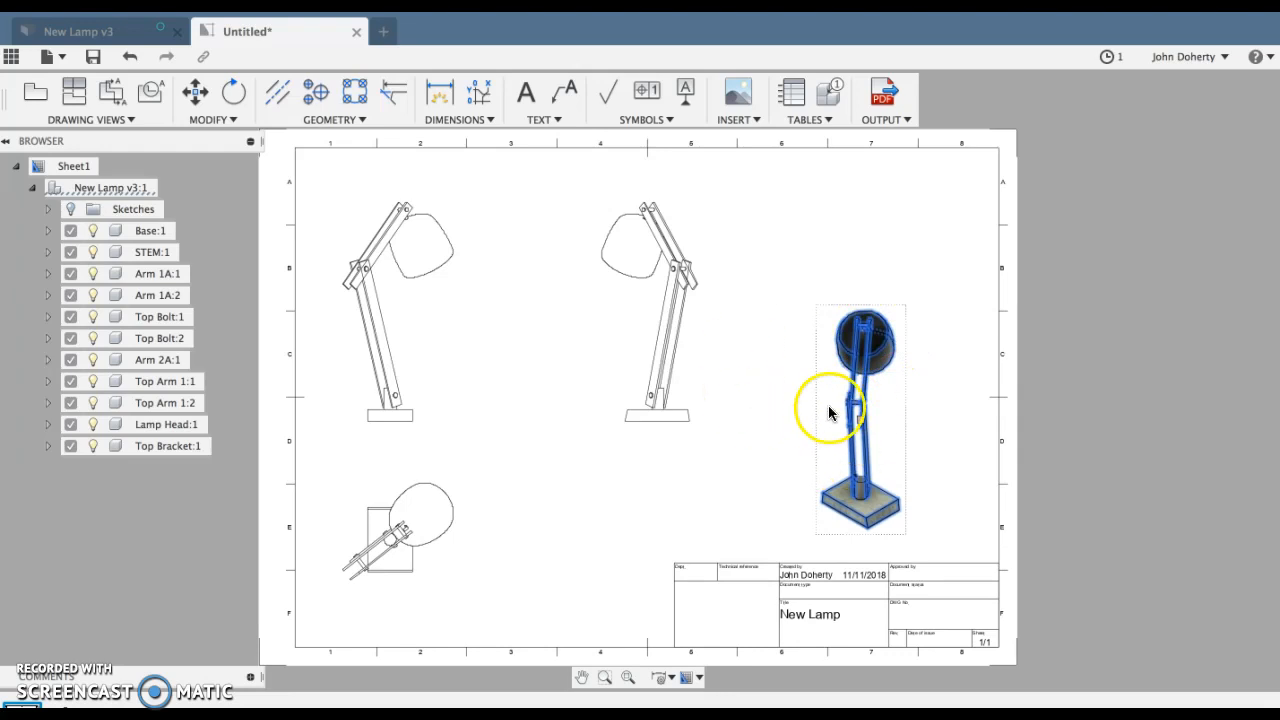
left_click(1100, 408)
left_click(394, 311)
right_click(395, 311)
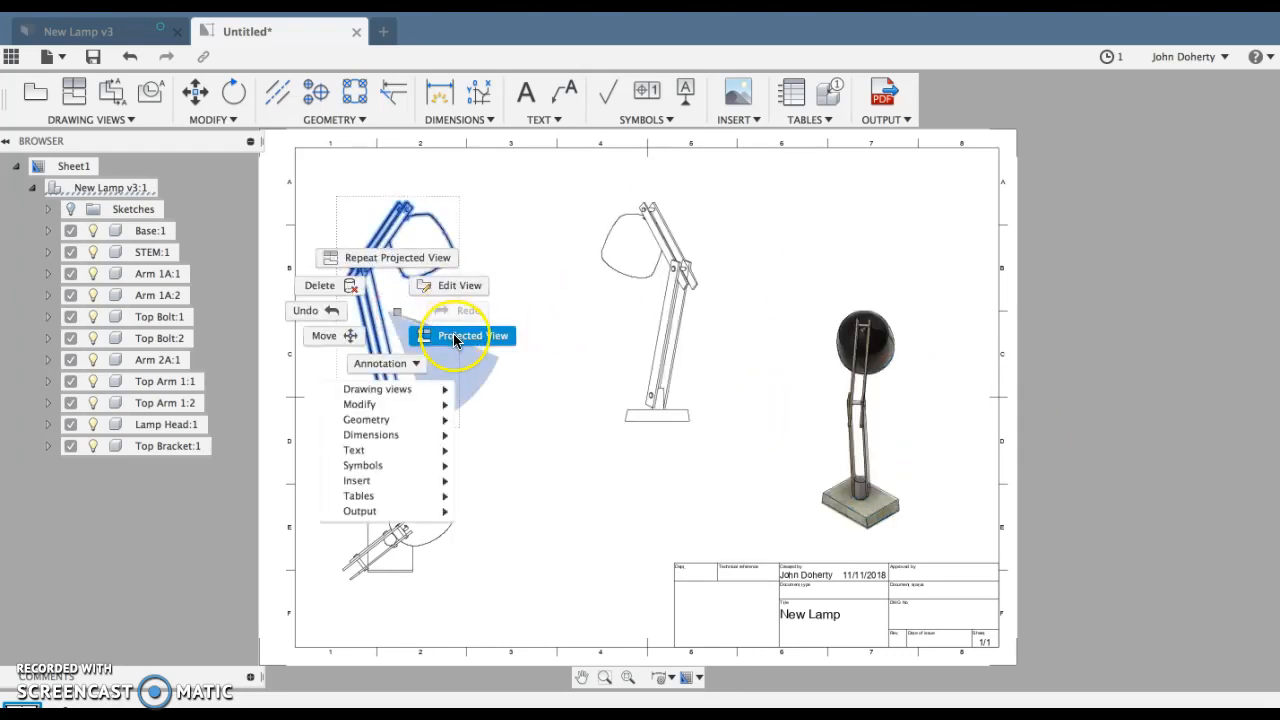
left_click(455, 337)
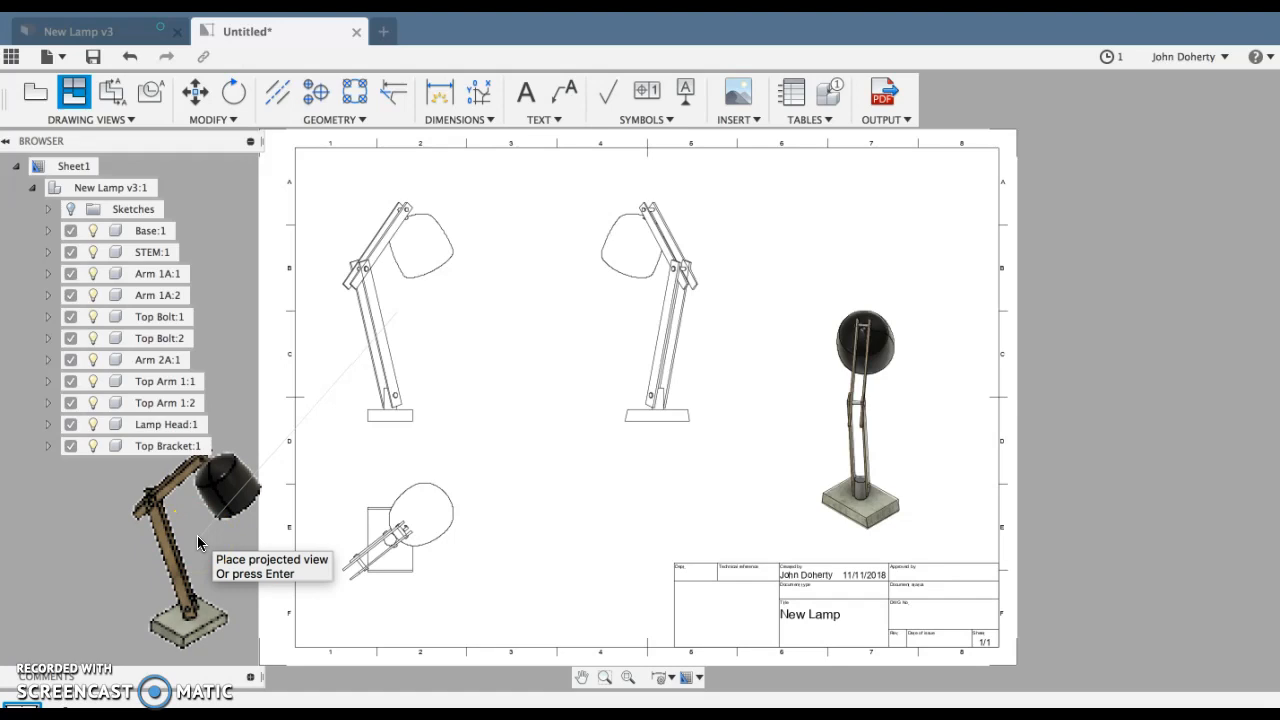
left_click(197, 535)
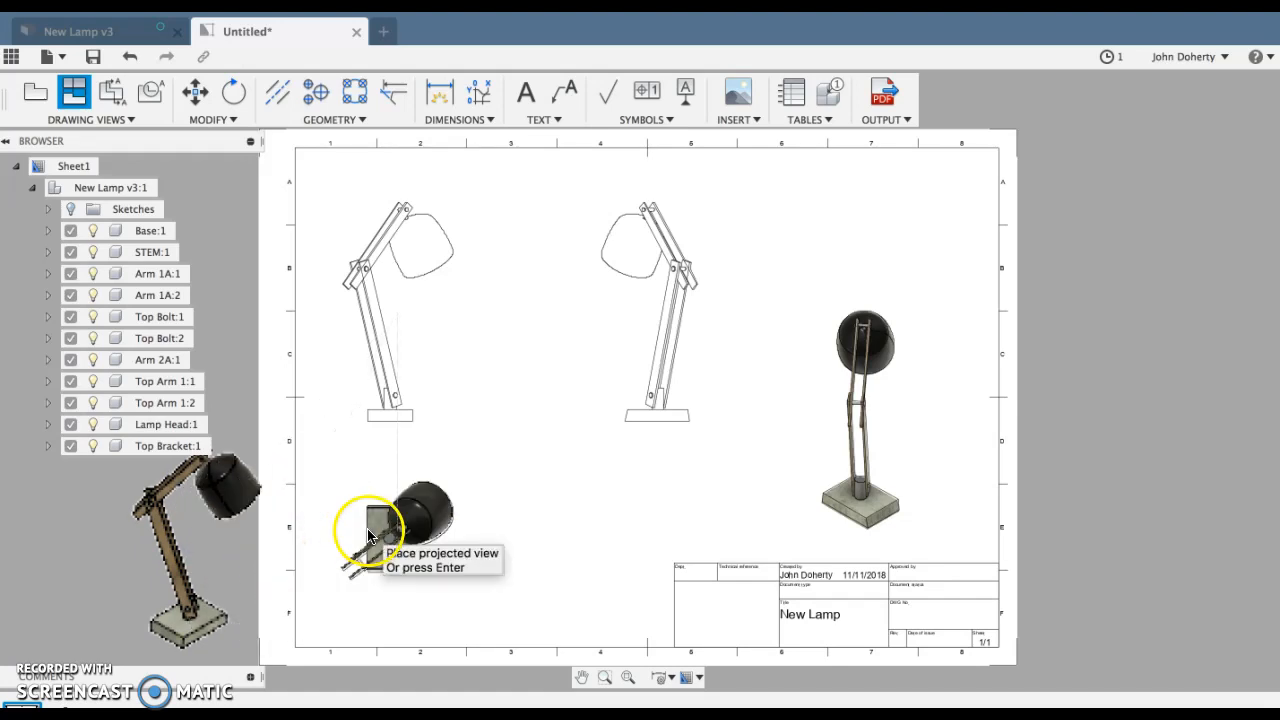
left_click(552, 521)
key("Return")
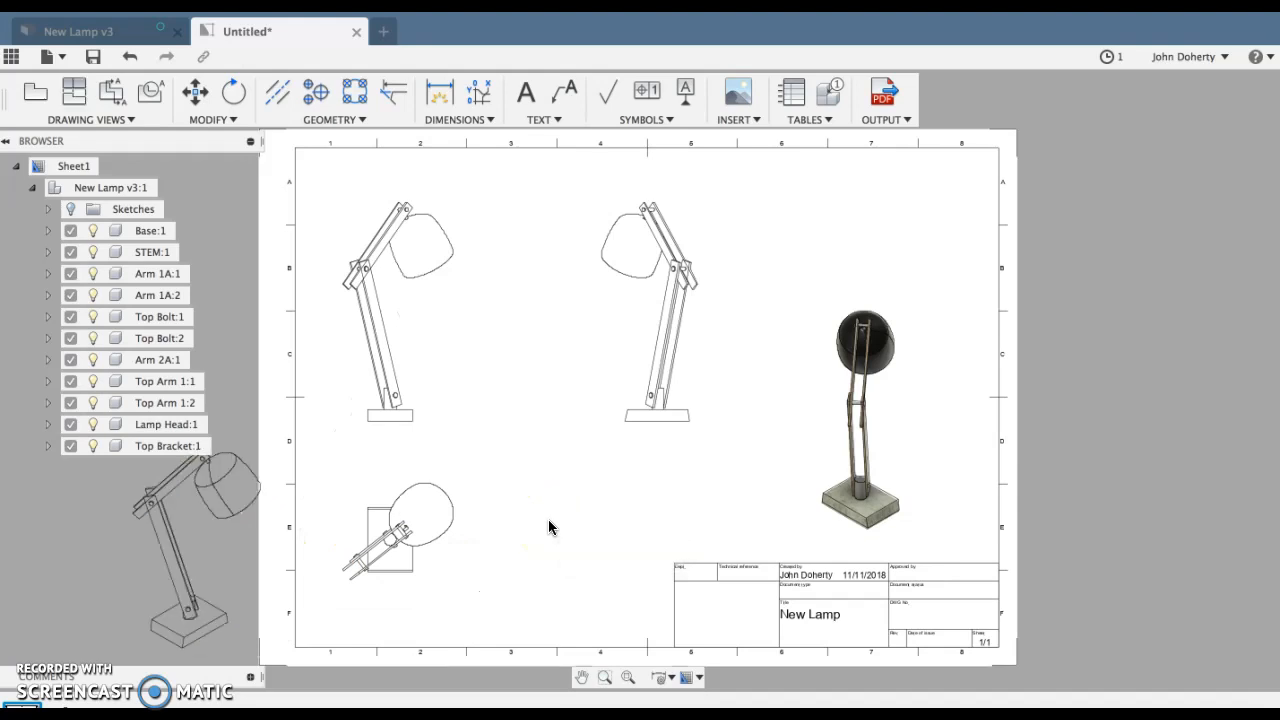
- Delete the old isometric view and move the new isometric view into its place above the title block
left_click(877, 468)
mouse_move(877, 464)
left_mouse_down()
mouse_move(149, 571)
mouse_move(189, 575)
left_mouse_up()
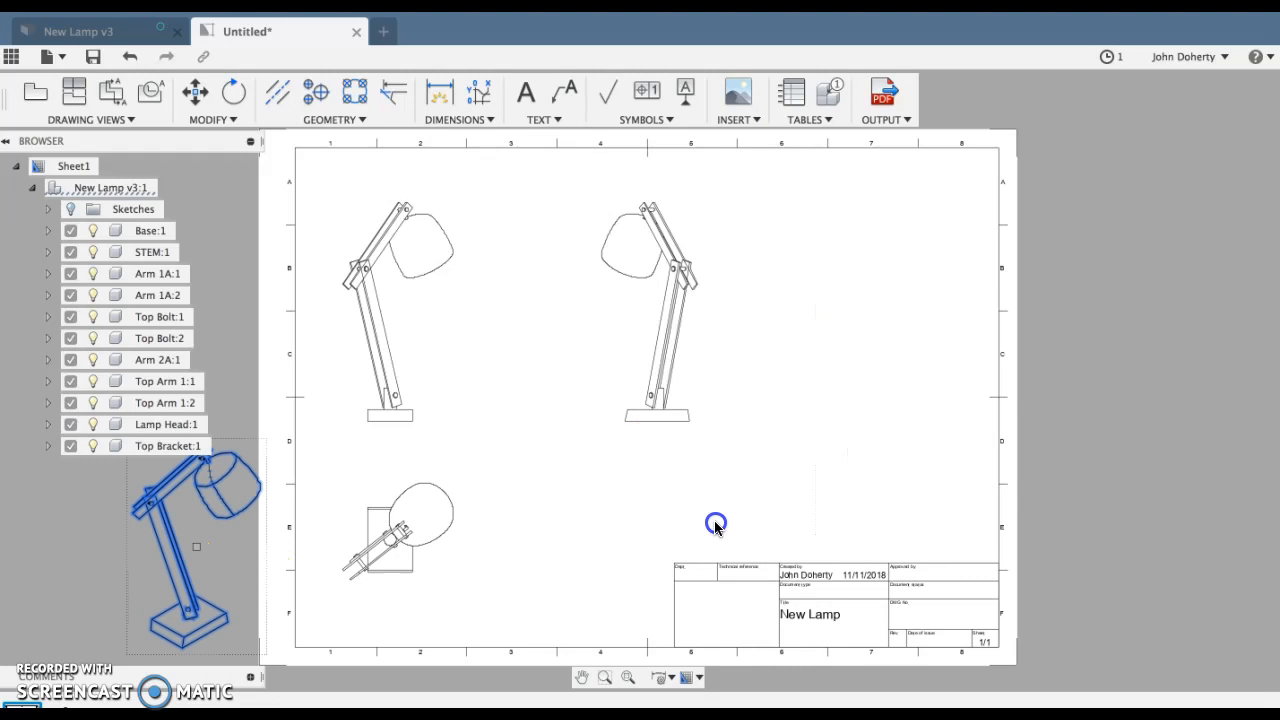
left_click(190, 590)
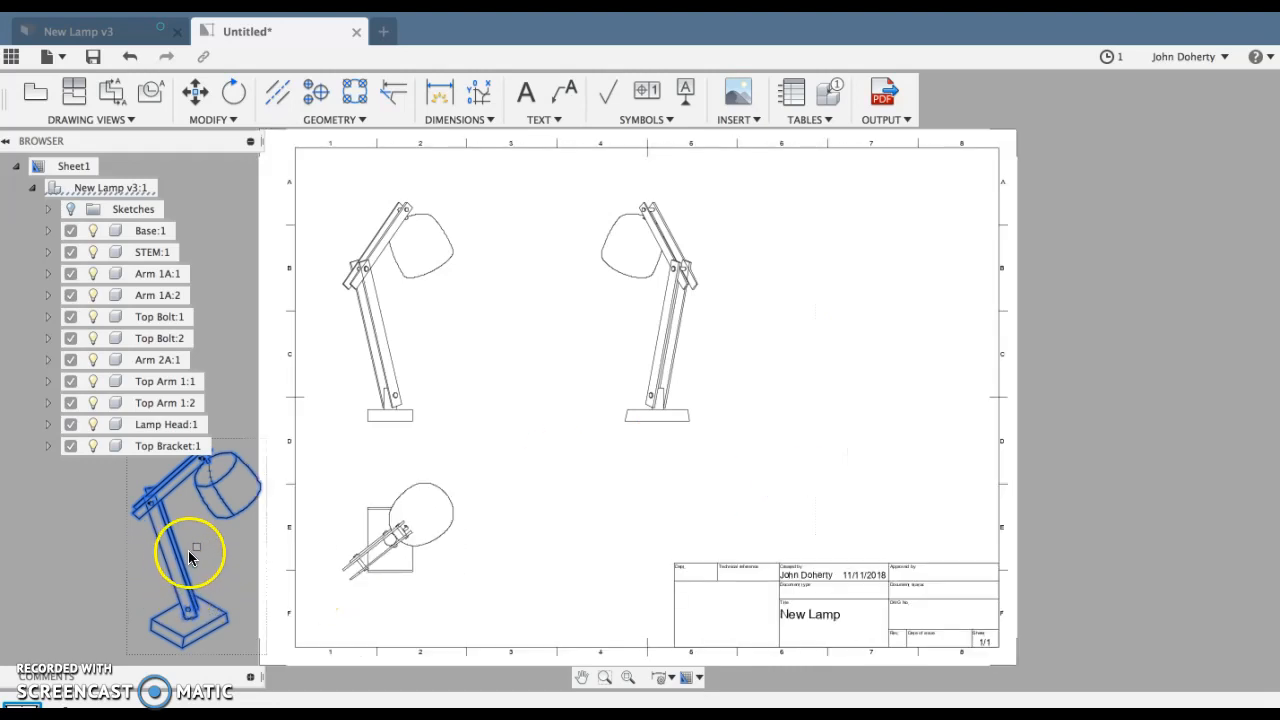
left_click_drag(198, 548, 258, 513)
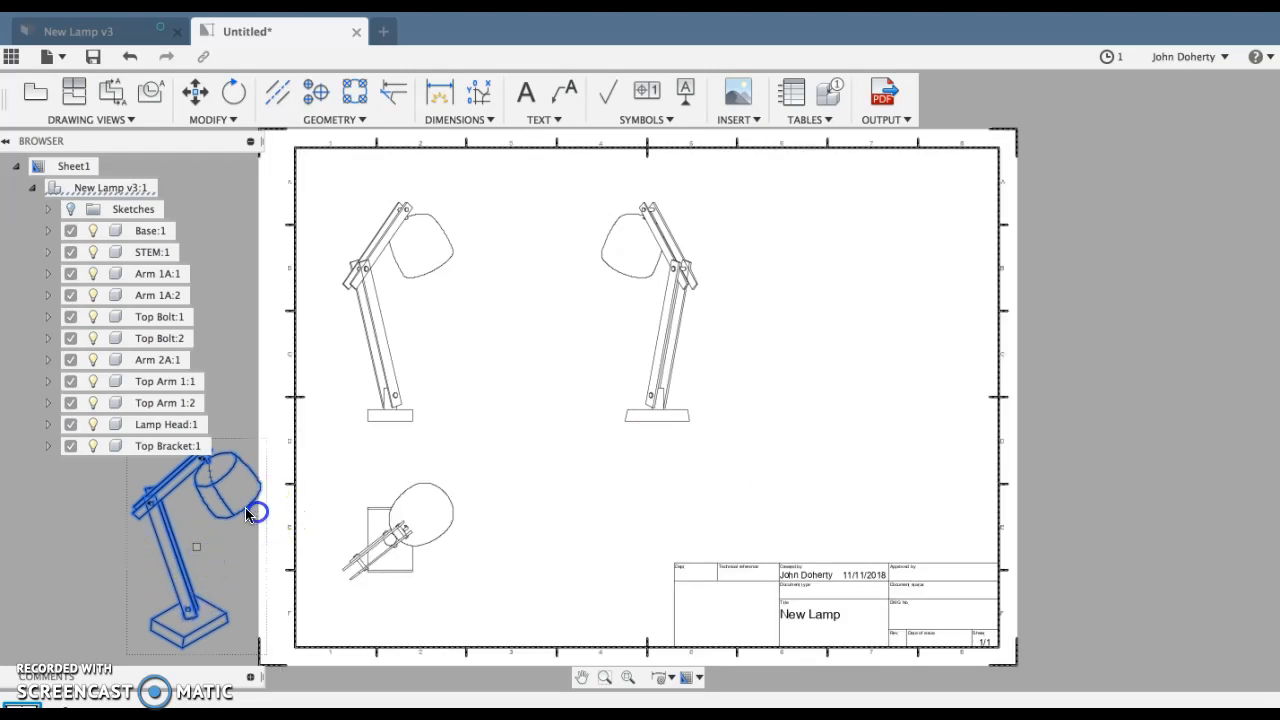
left_click(194, 547)
left_click_drag(194, 547, 851, 421)
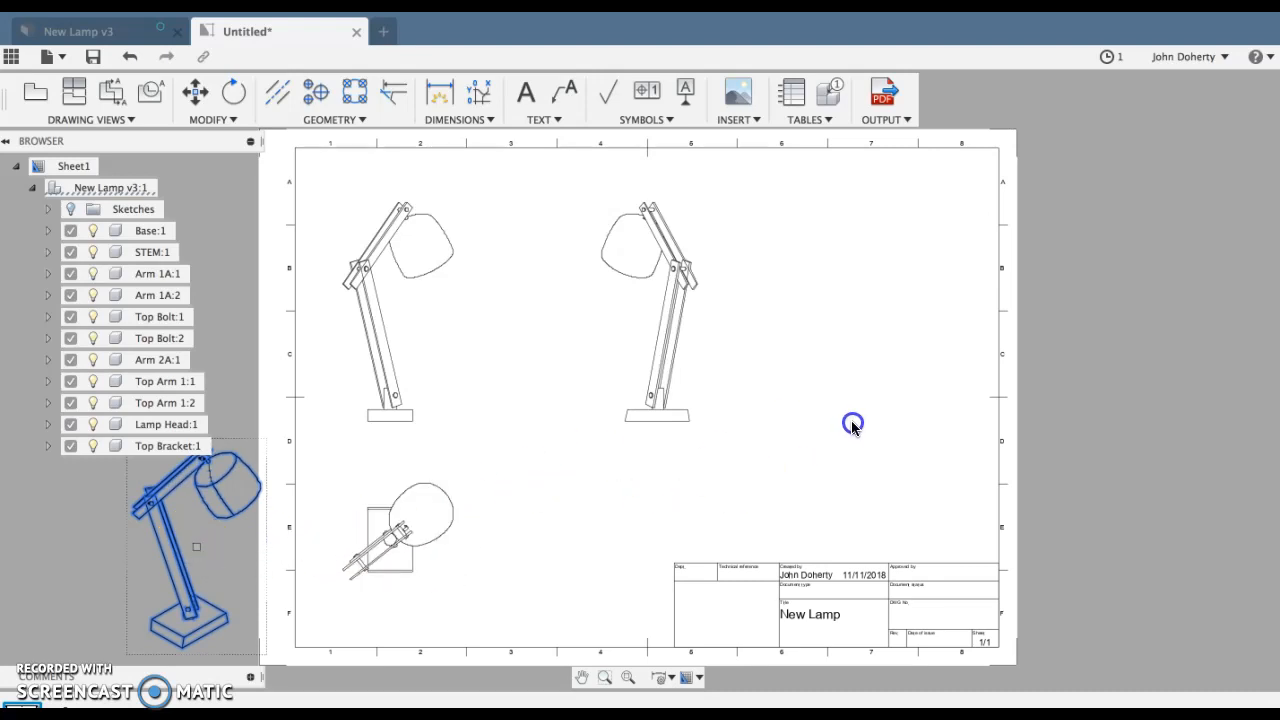
key("Escape")
left_click(158, 566)
left_click_drag(197, 551, 851, 425)
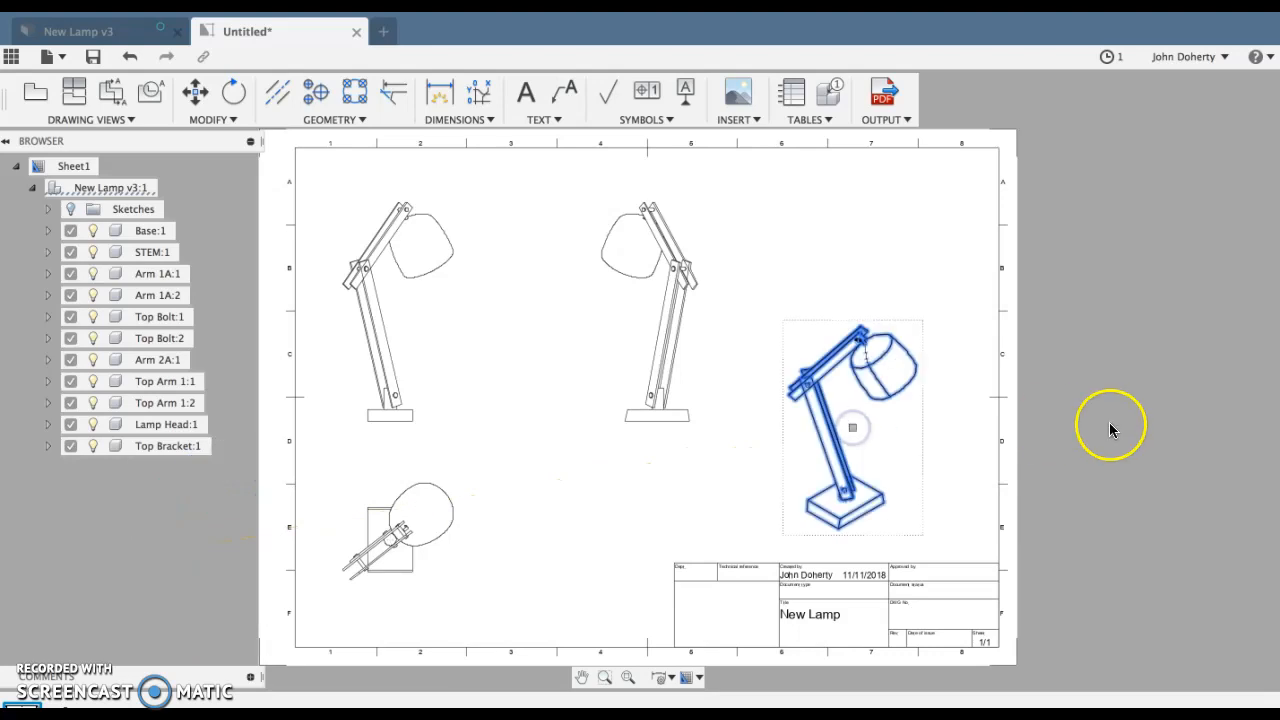
left_click(1146, 424)
- Set the new isometric view's style to Shaded
left_click(867, 379)
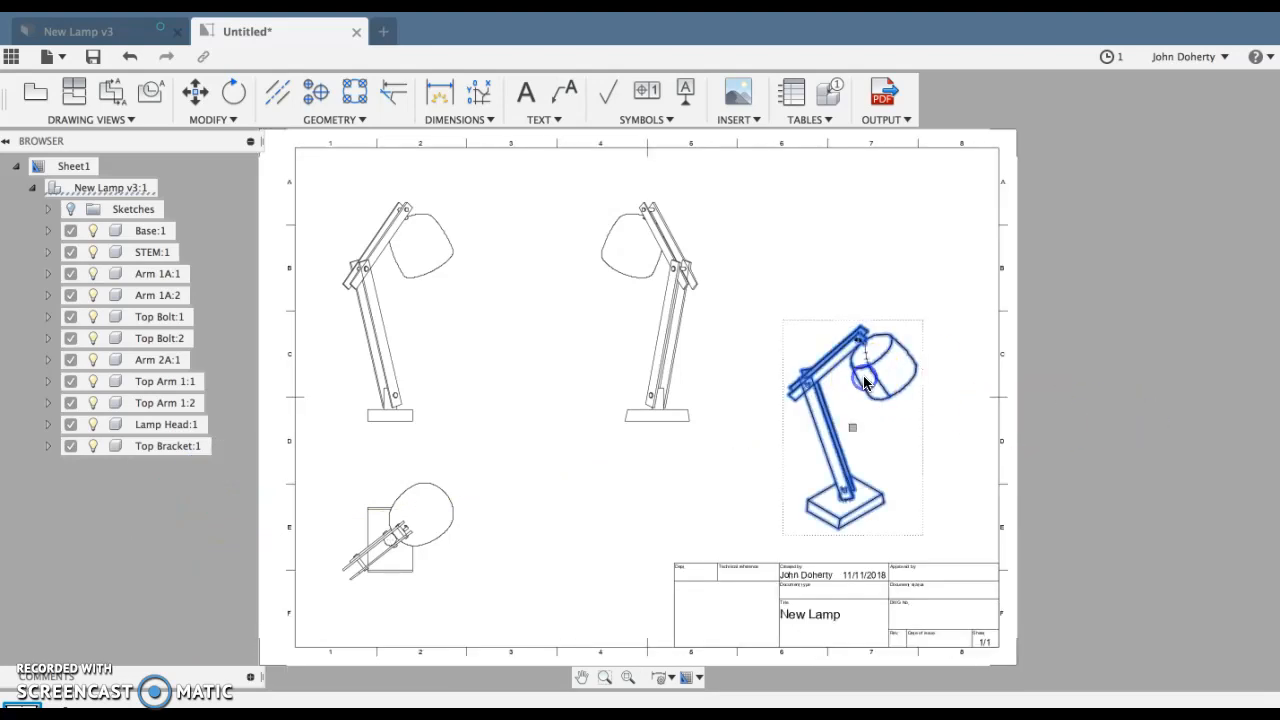
right_click(865, 378)
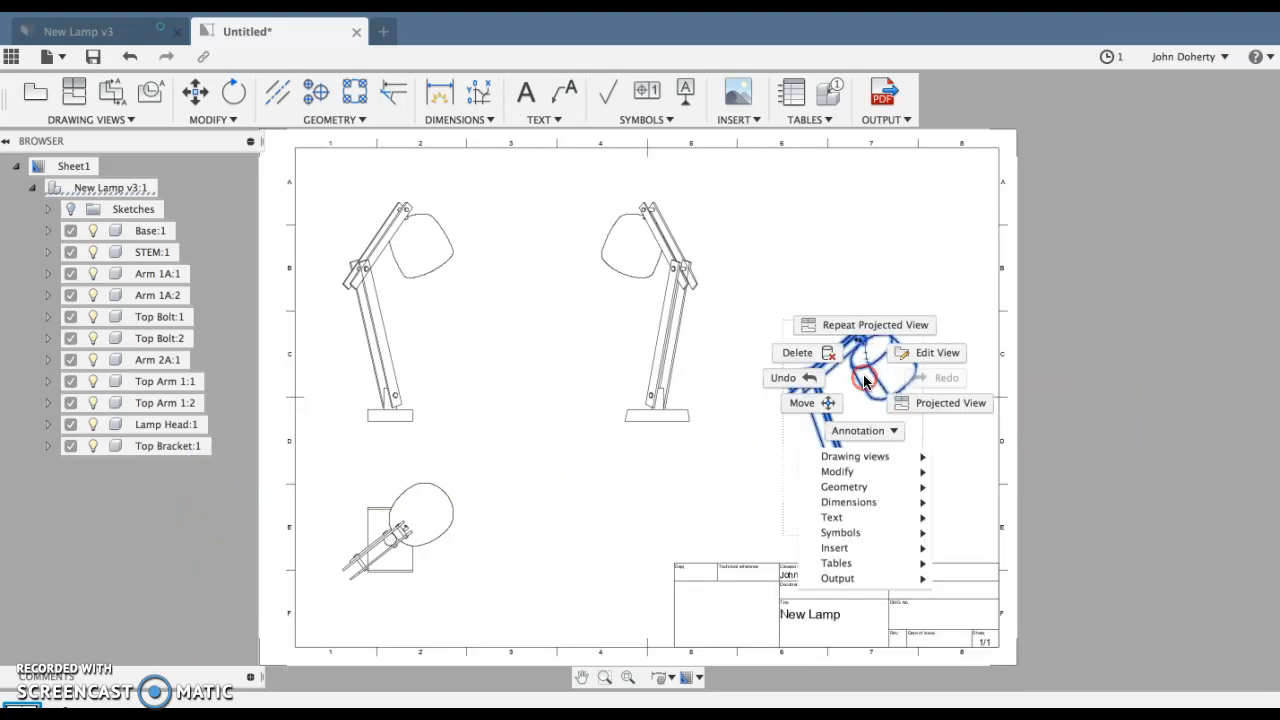
left_click(914, 356)
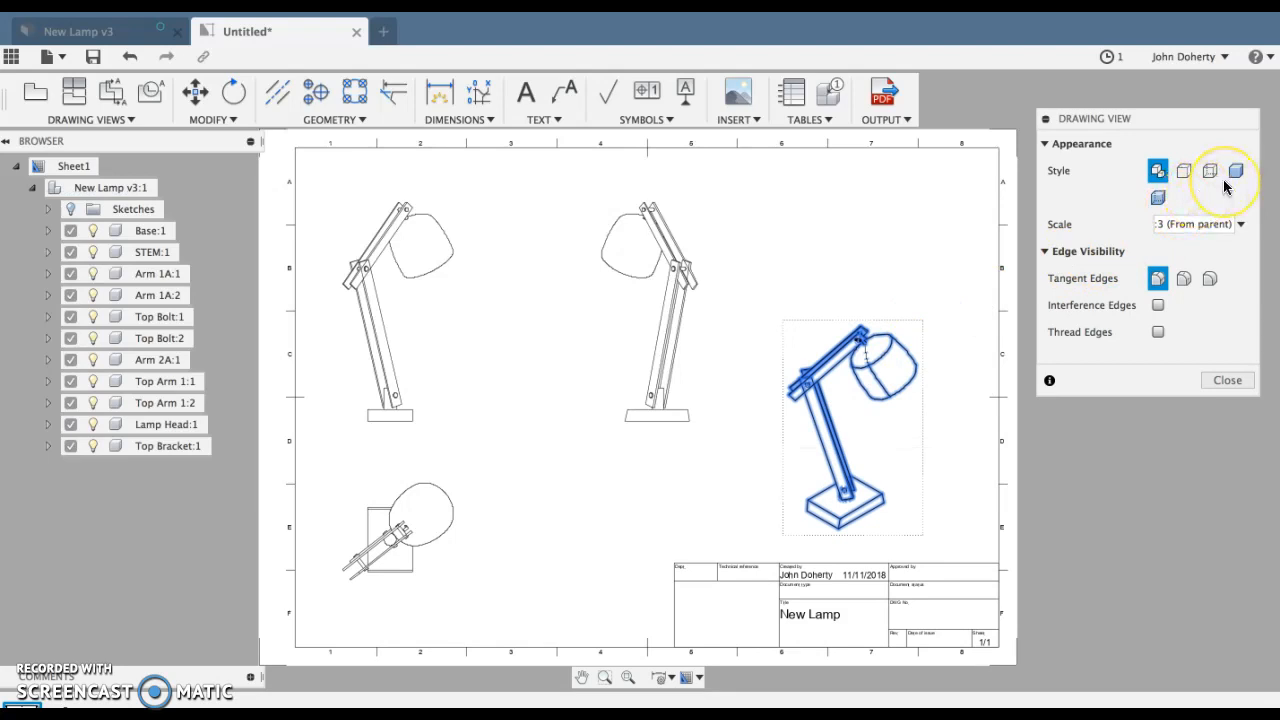
left_click(1235, 172)
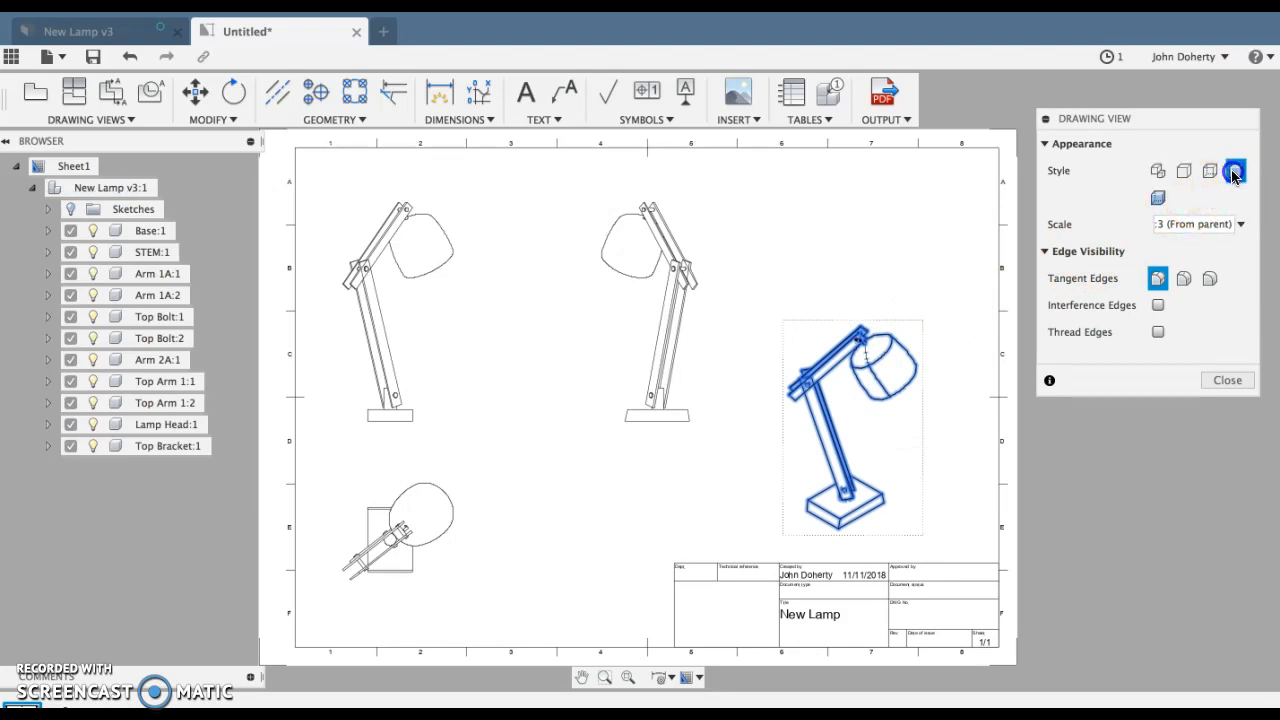
left_click(1227, 381)
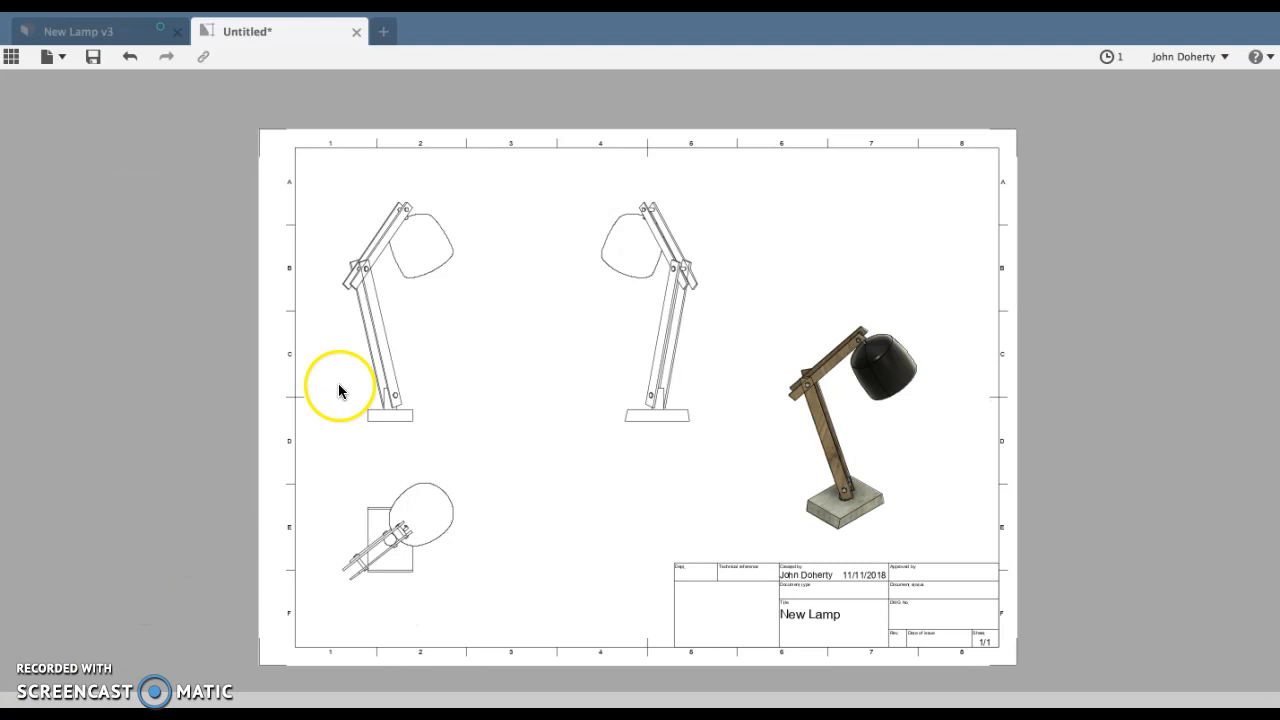
- Dimension the base's width in the front view and place the dimension just below the base
left_click(368, 343)
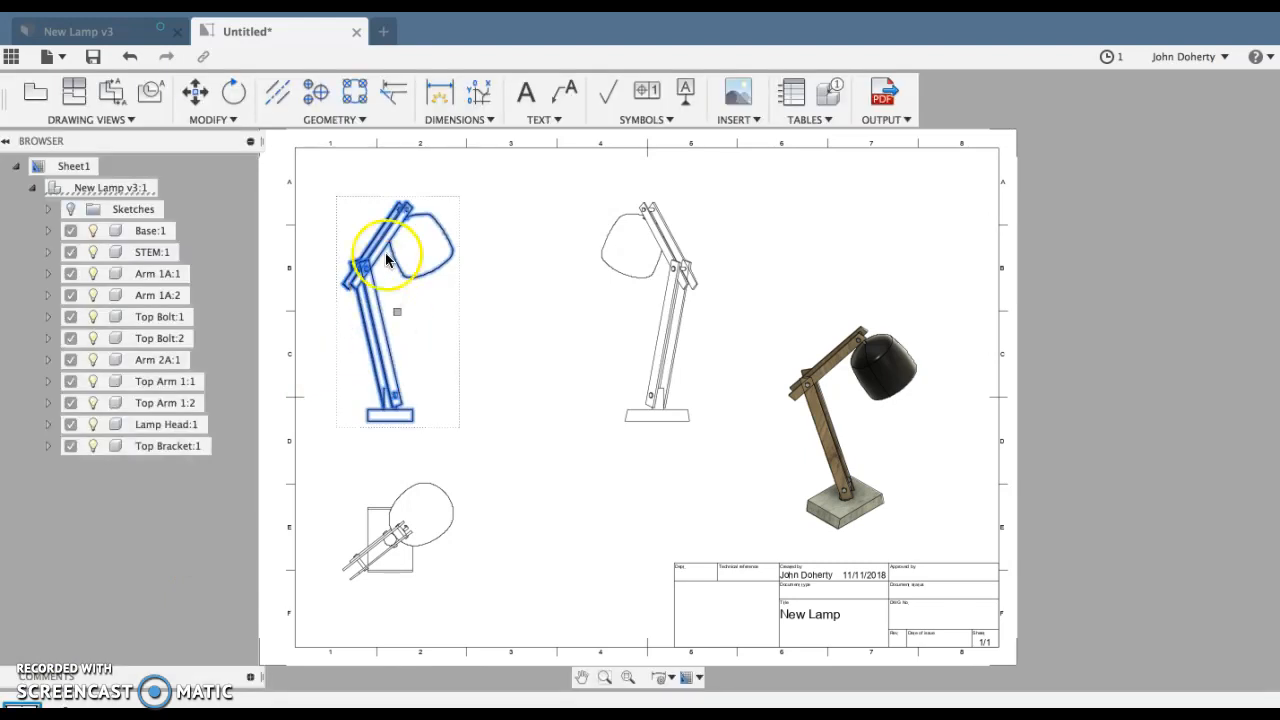
left_click(449, 93)
left_click(400, 395)
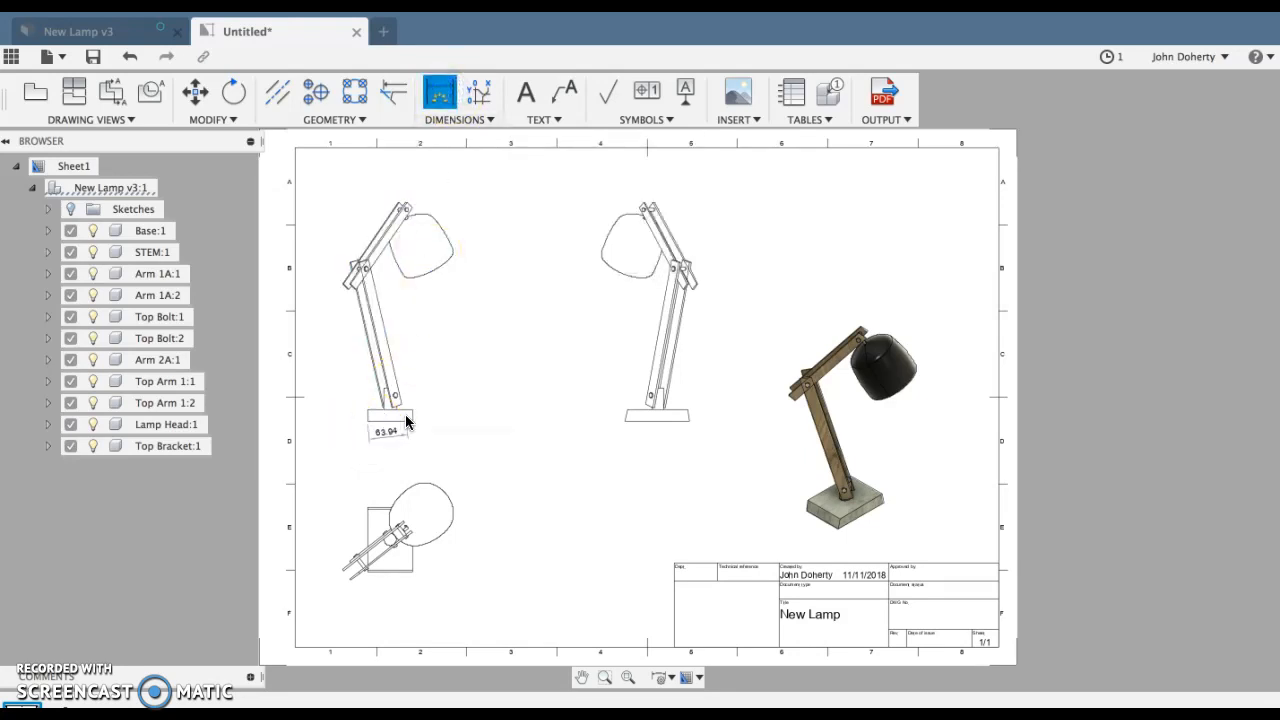
left_click(411, 420)
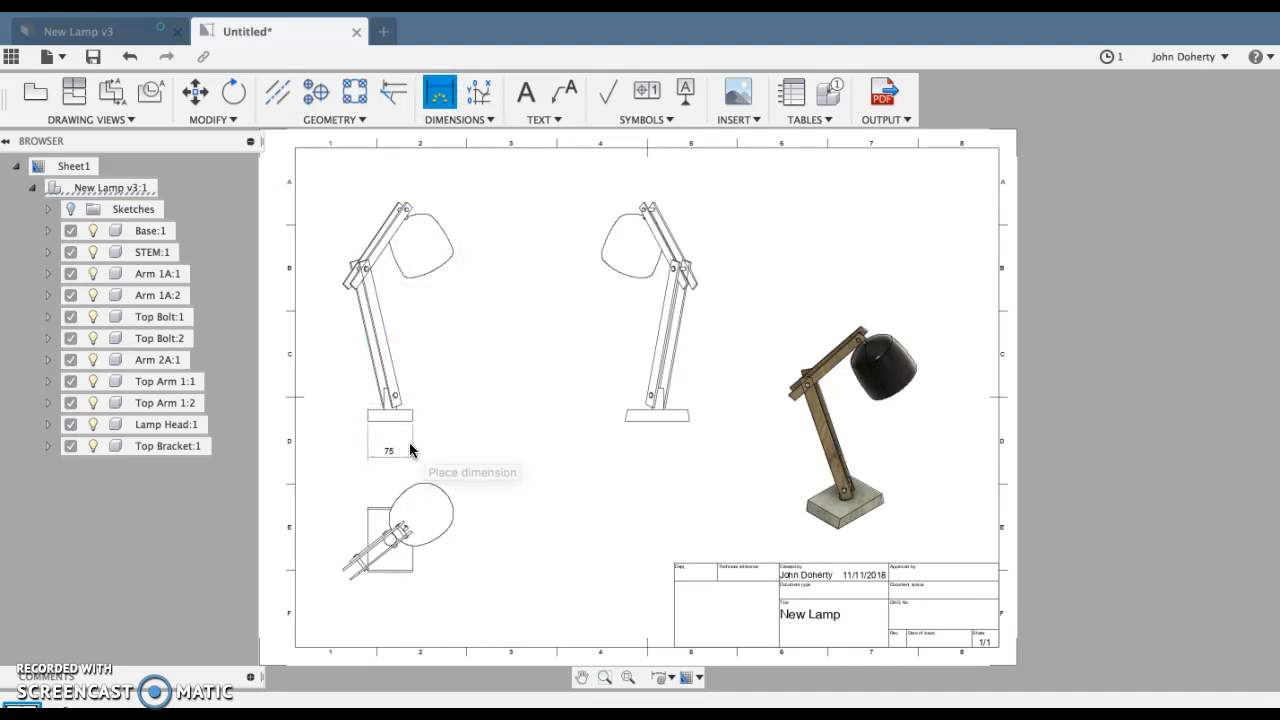
left_click(410, 443)
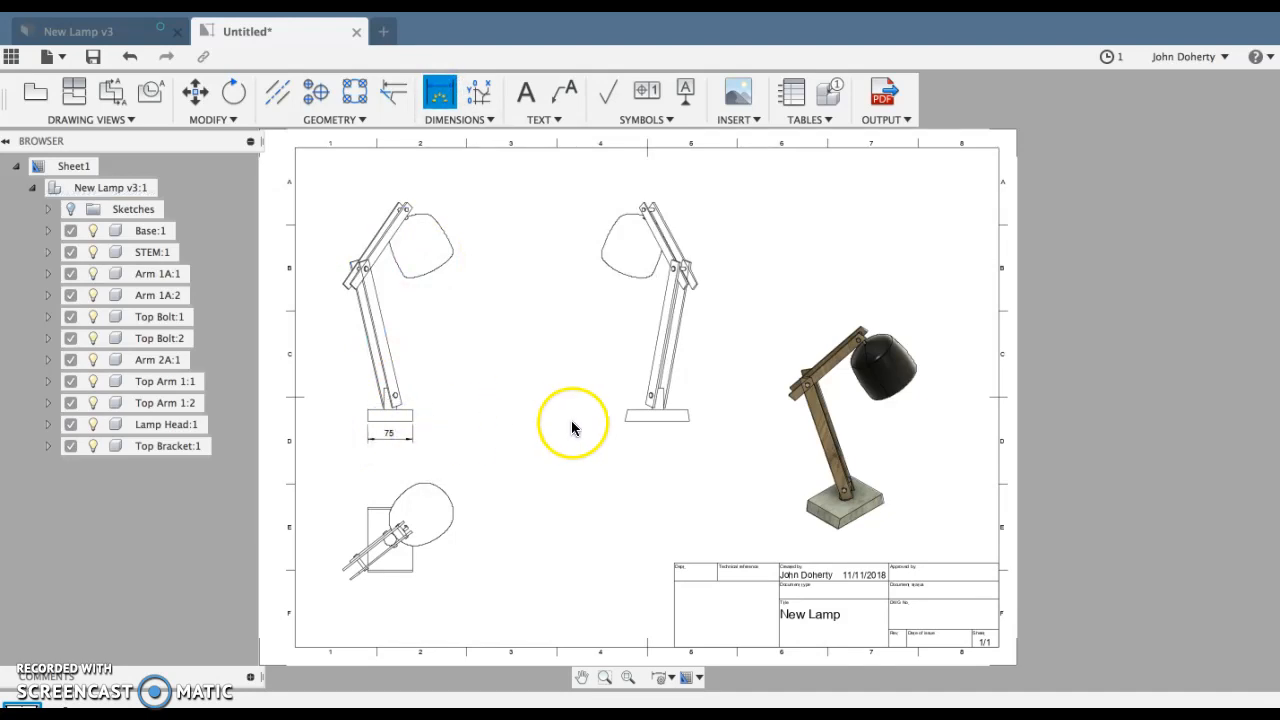
- Add an aligned dimension along the upper arm in the front view and place it to the upper left of the arm
left_click(466, 120)
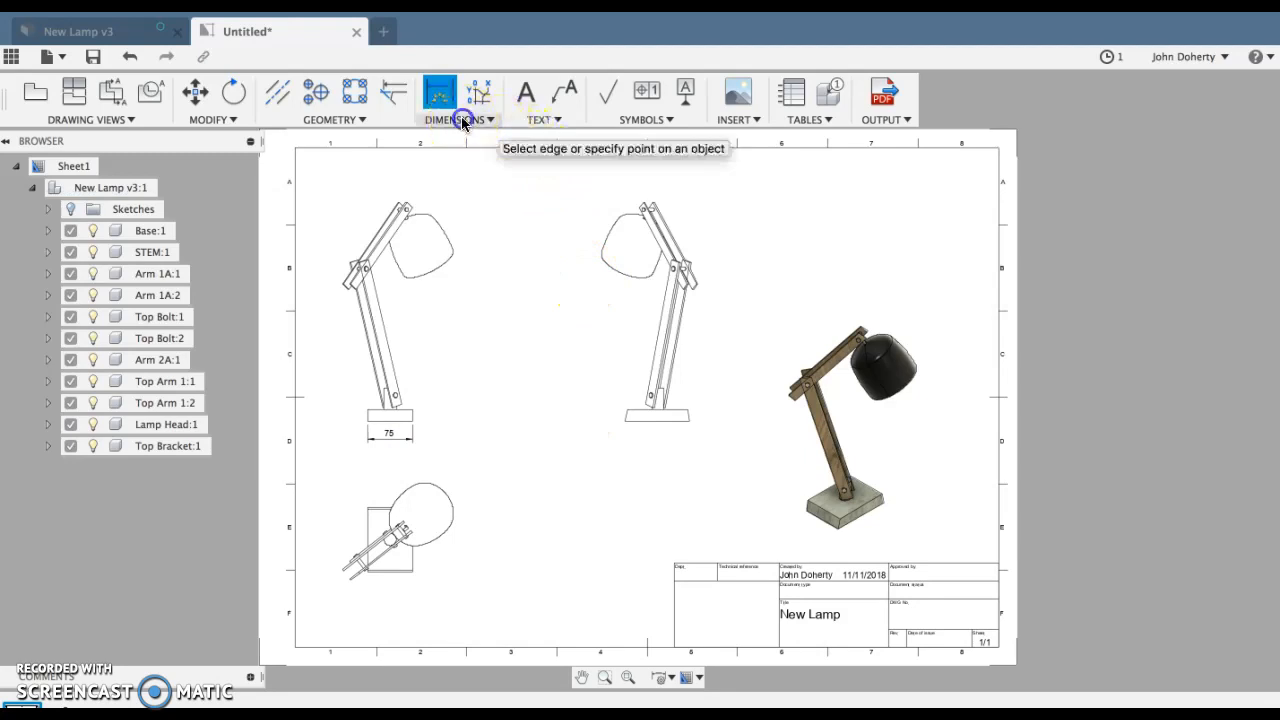
left_click(465, 146)
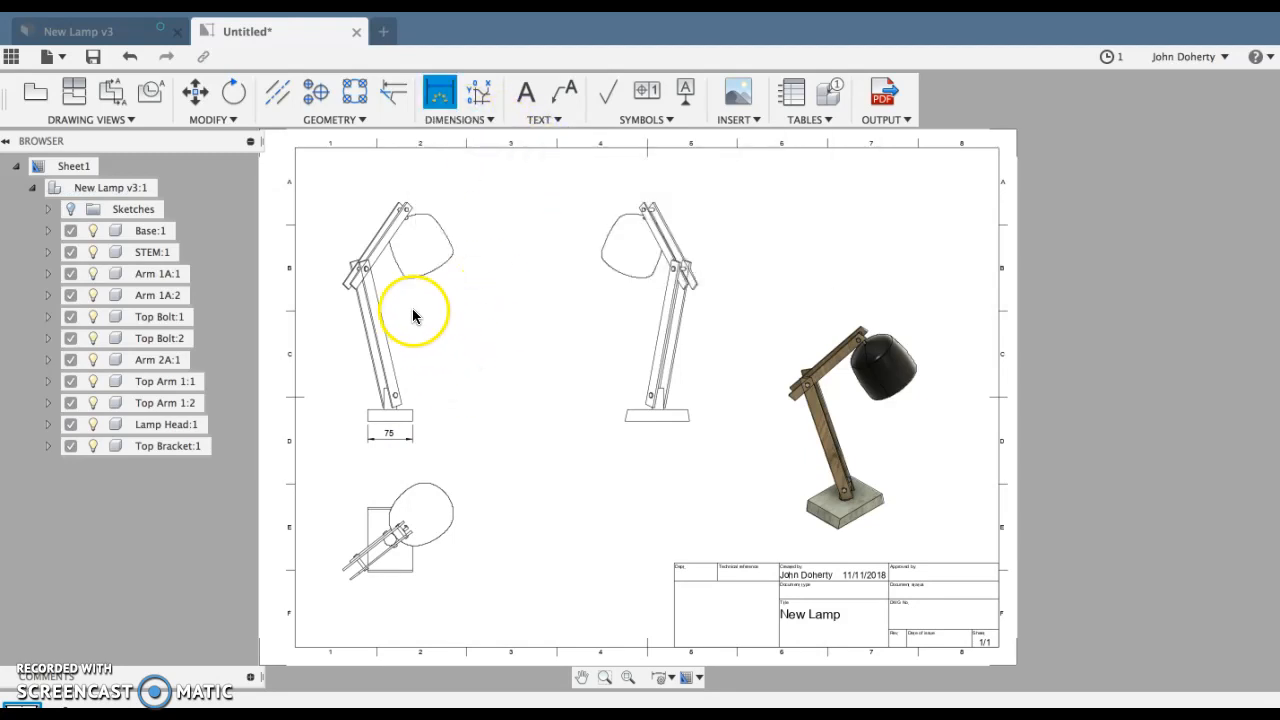
left_click(341, 289)
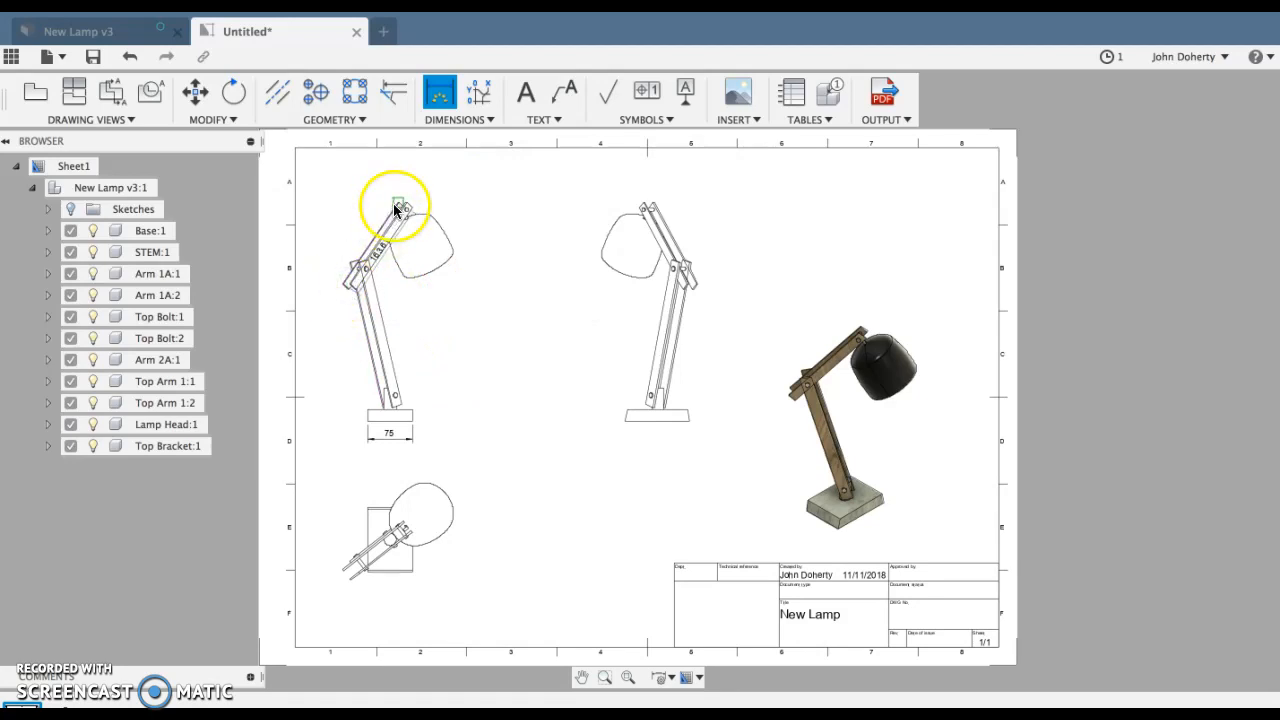
left_click(396, 206)
left_click(358, 195)
left_click(440, 92)
left_click(350, 330)
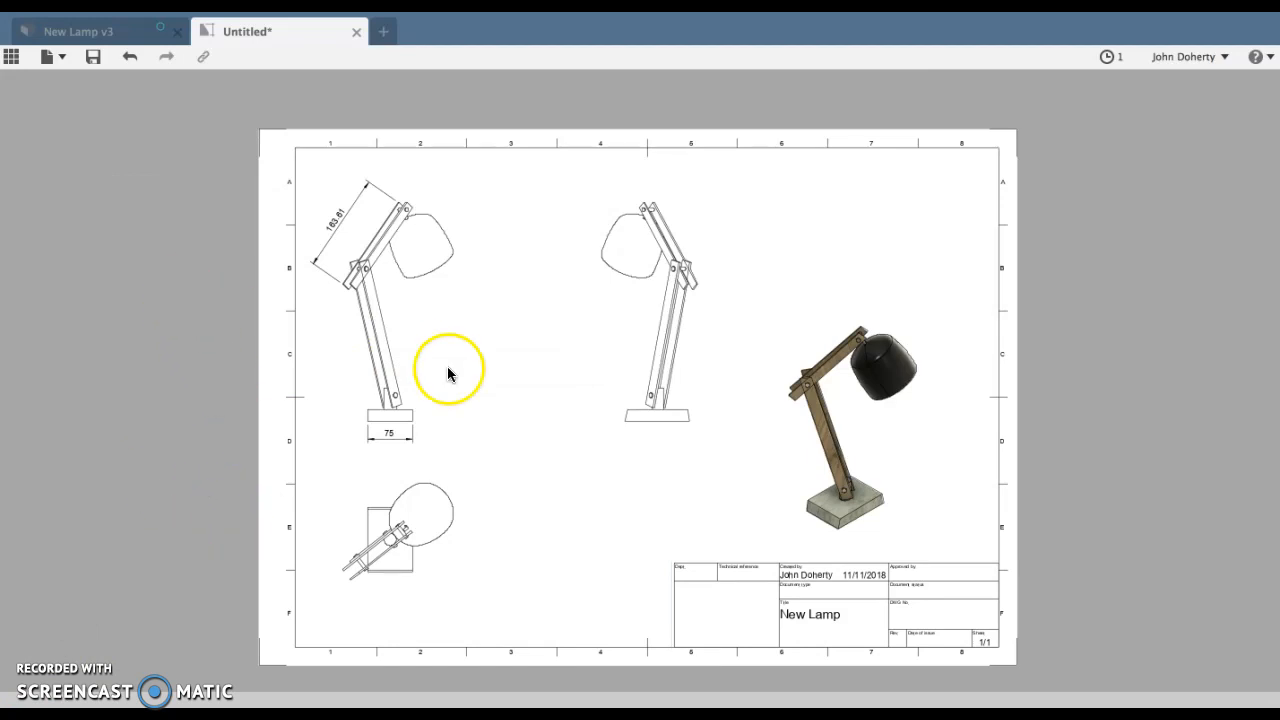
- Open the title block for editing and examine its editable fields, including the document type
left_click(743, 566)
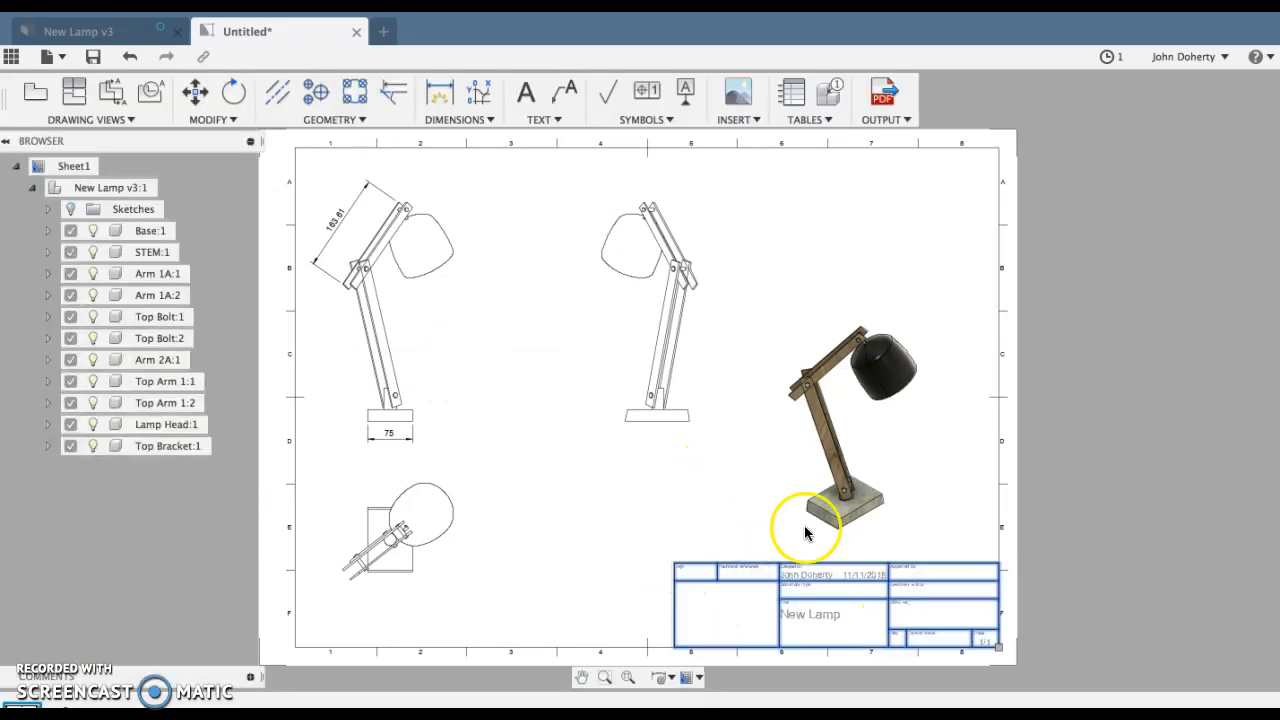
double_click(762, 576)
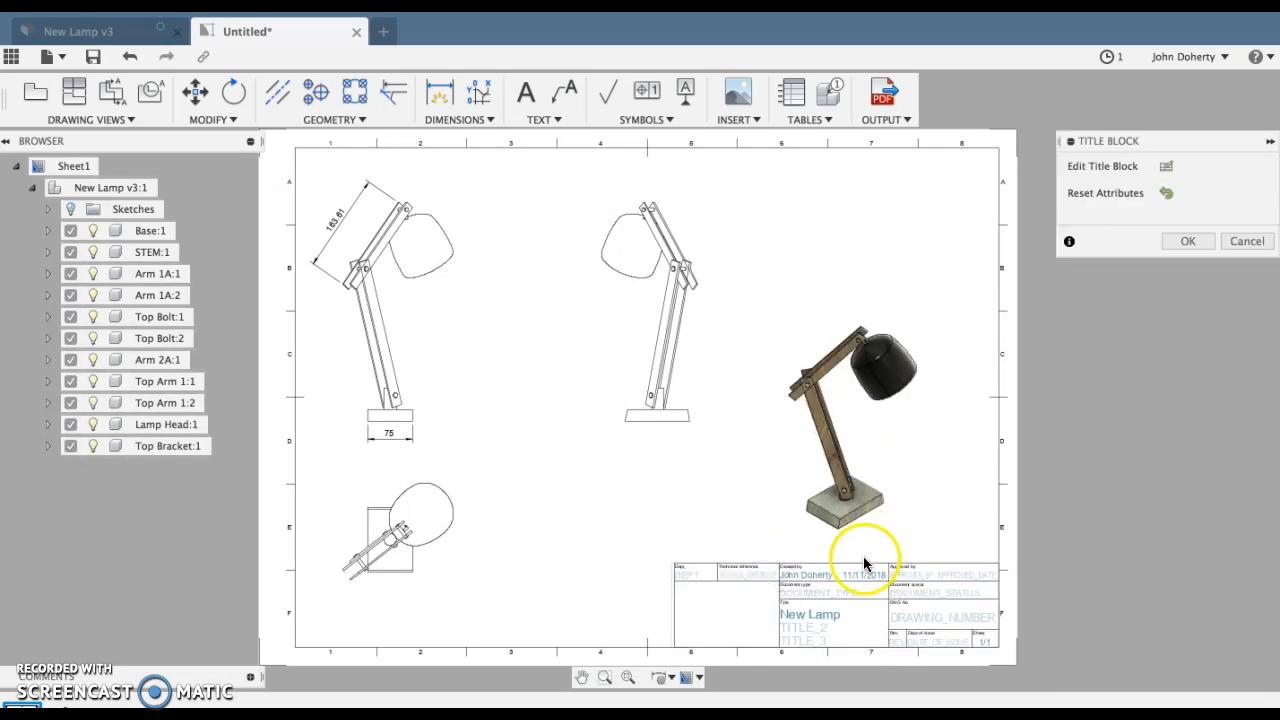
left_click(862, 592)
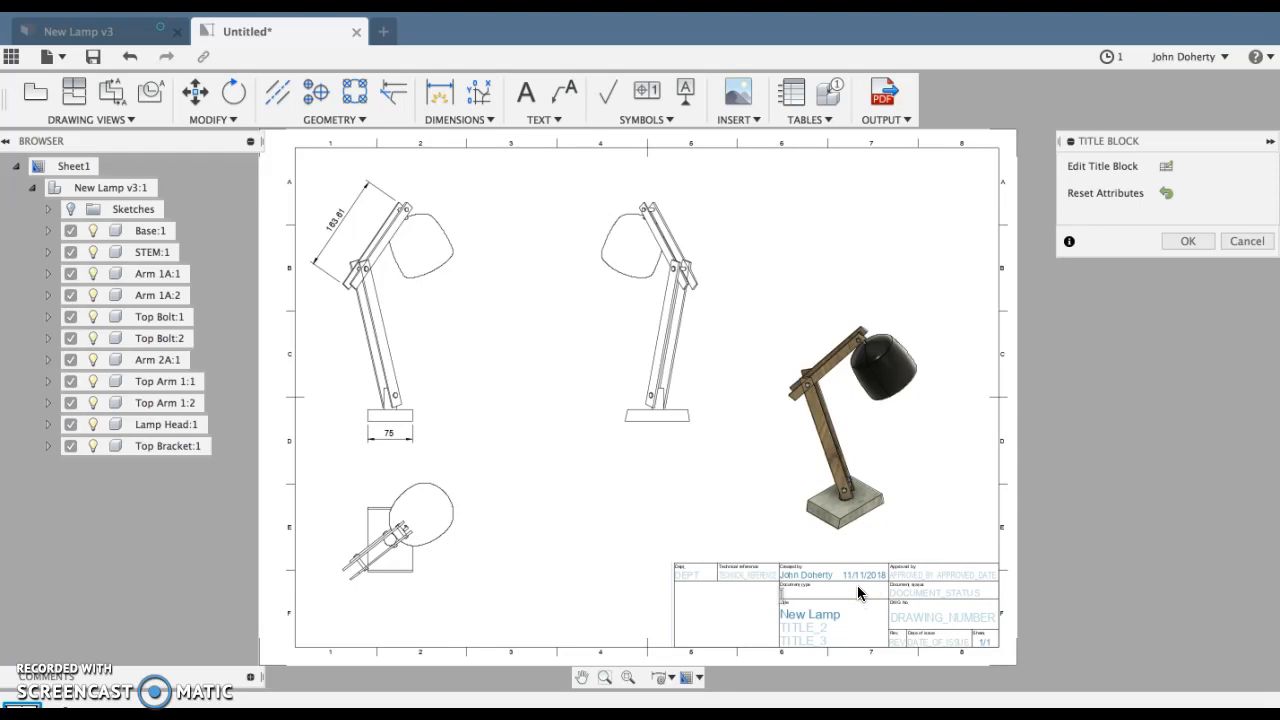
left_click(858, 593)
left_click(930, 605)
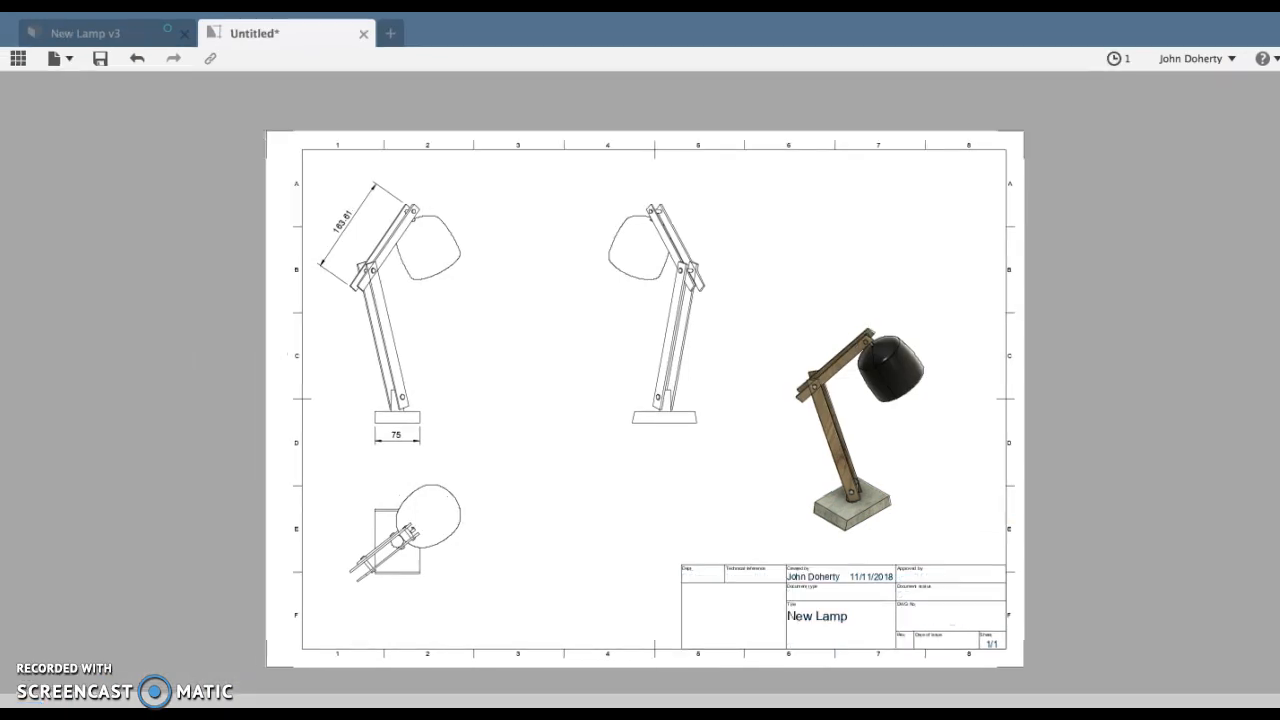
left_click(118, 305)
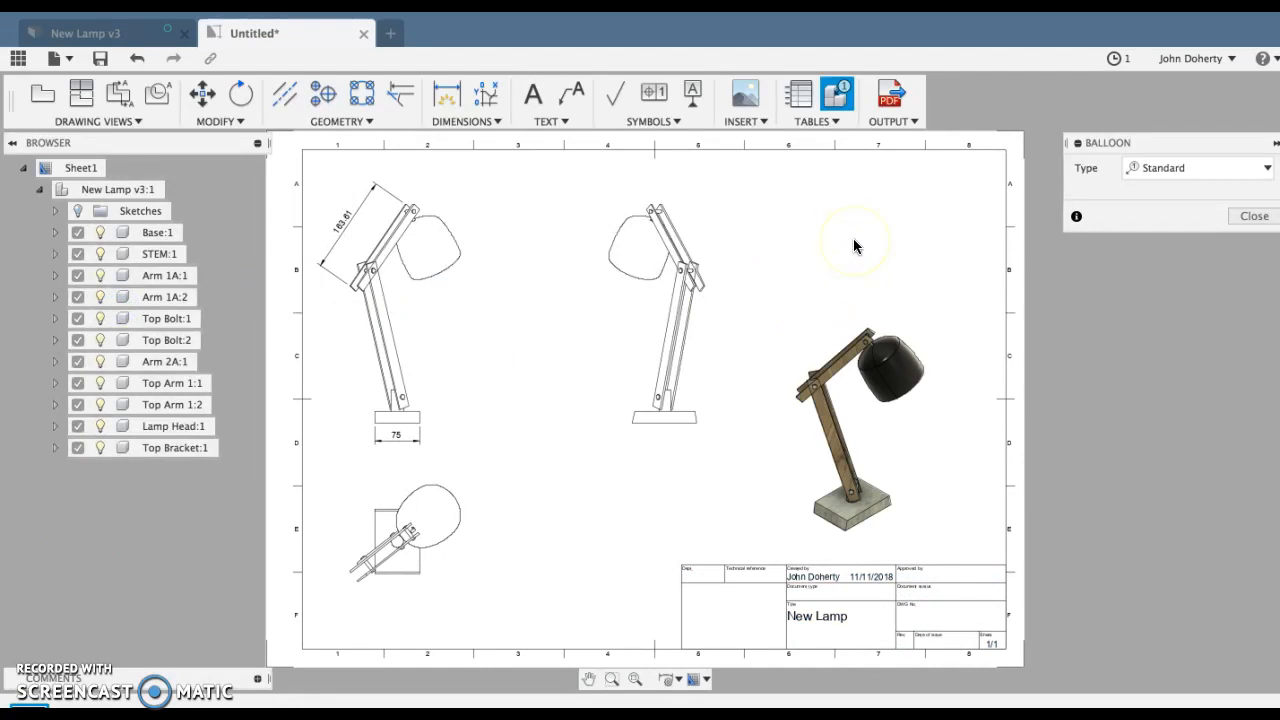
left_click(1252, 216)
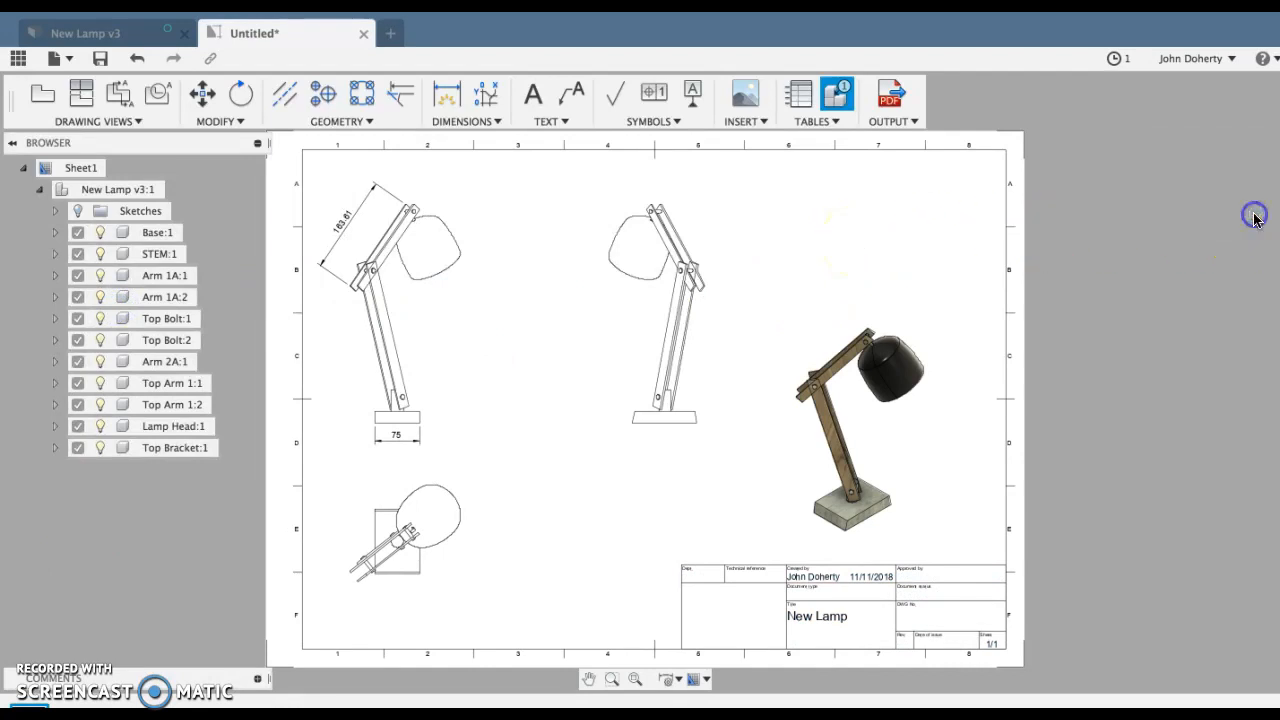